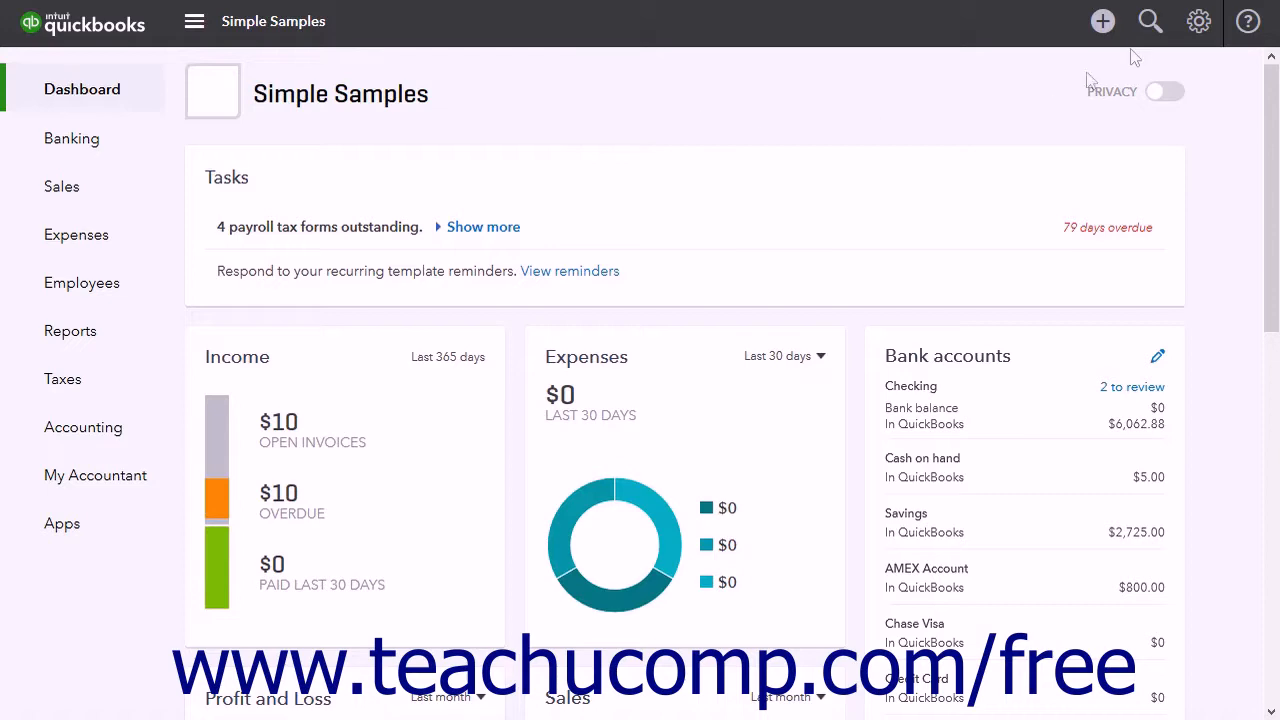
Open the company's Account and Settings and examine the Sales settings, from form customization through statements
left_click(1197, 21)
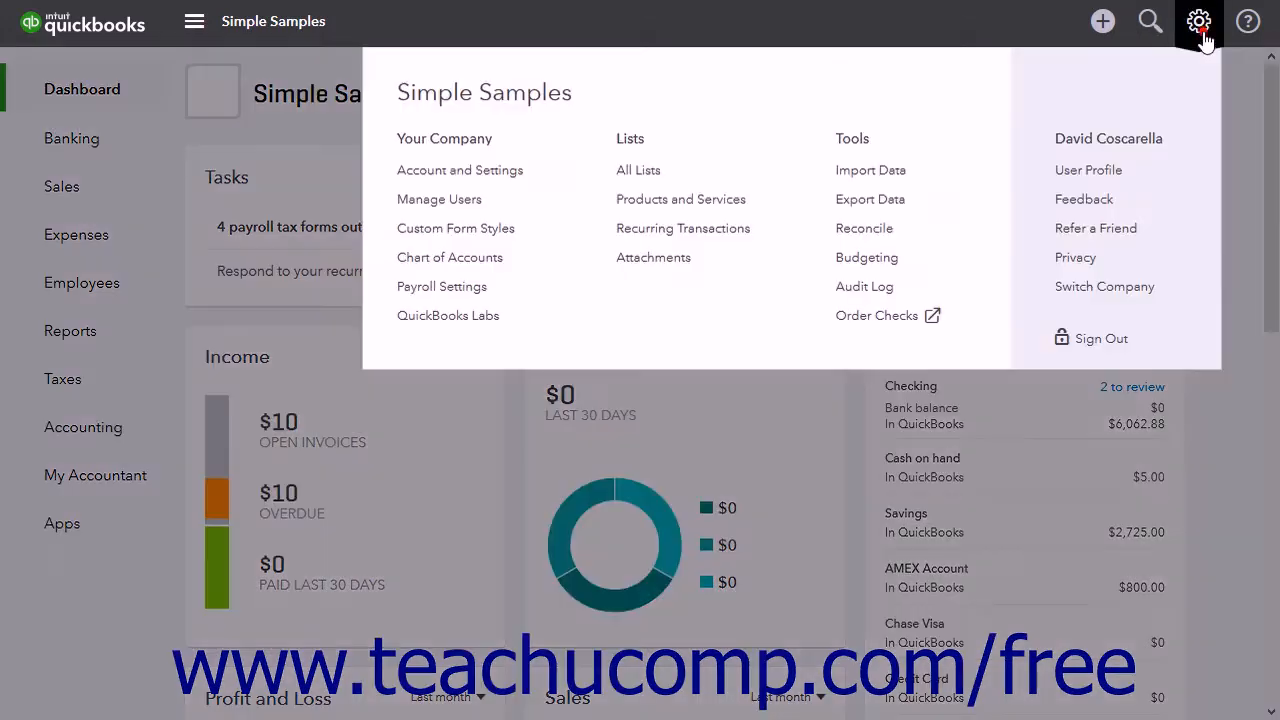
left_click(505, 176)
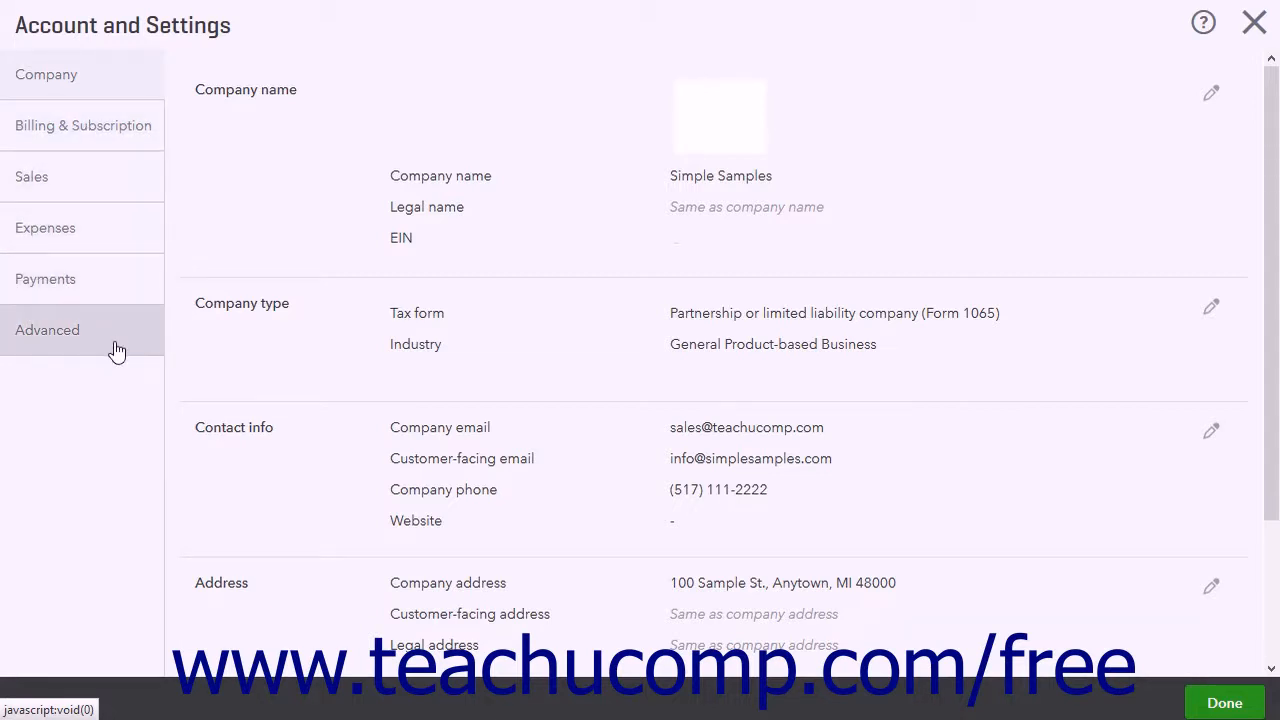
left_click(124, 179)
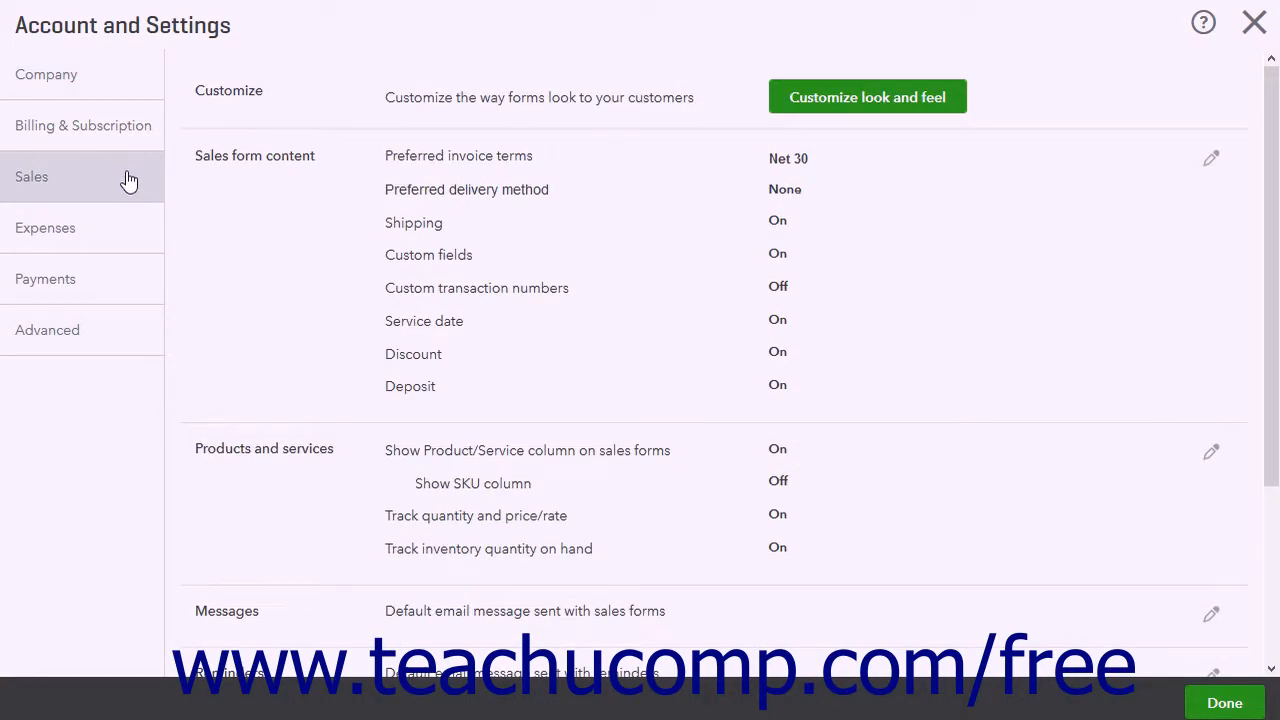
scroll(423, 254, "down", 3)
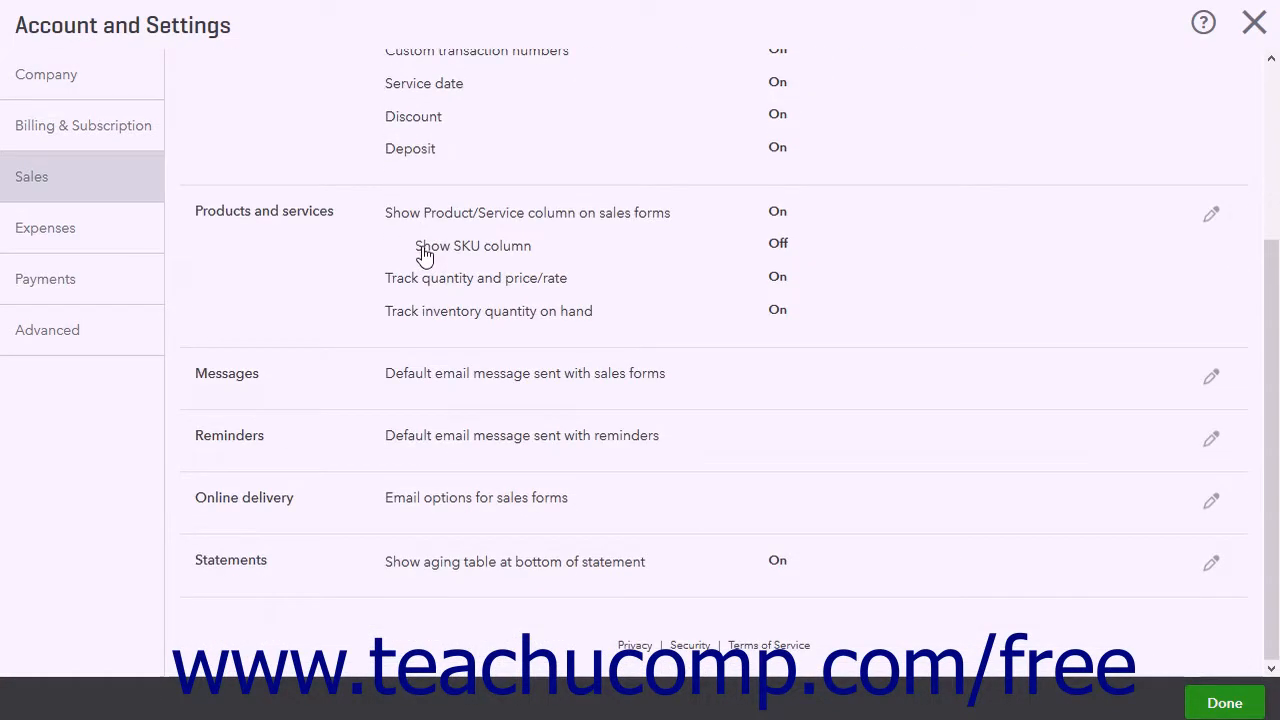
scroll(423, 254, "up", 3)
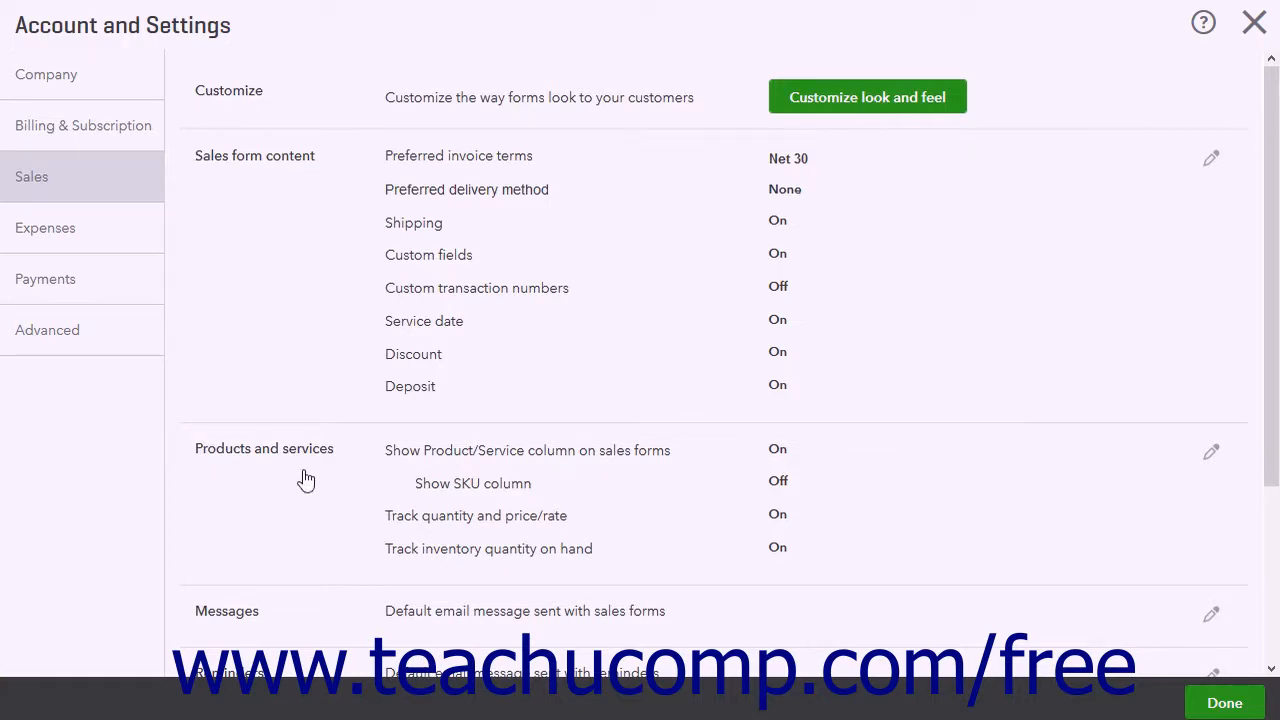
scroll(306, 481, "down", 3)
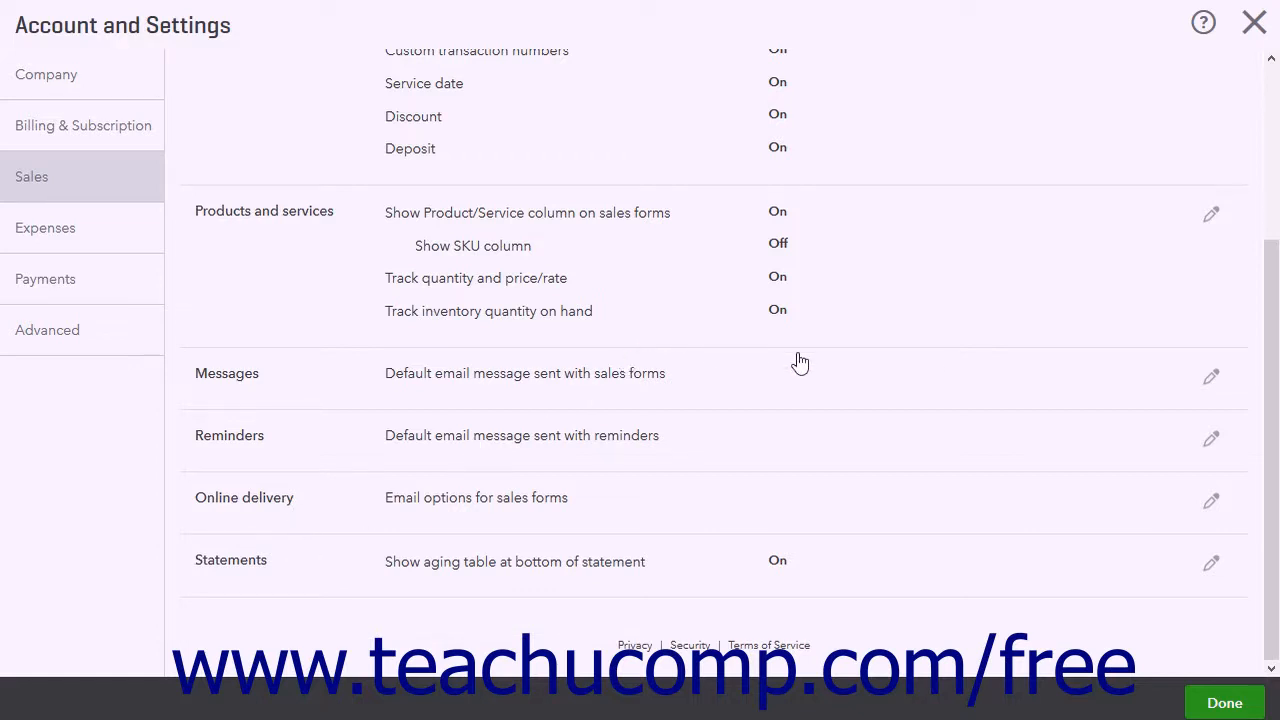
left_click(1211, 378)
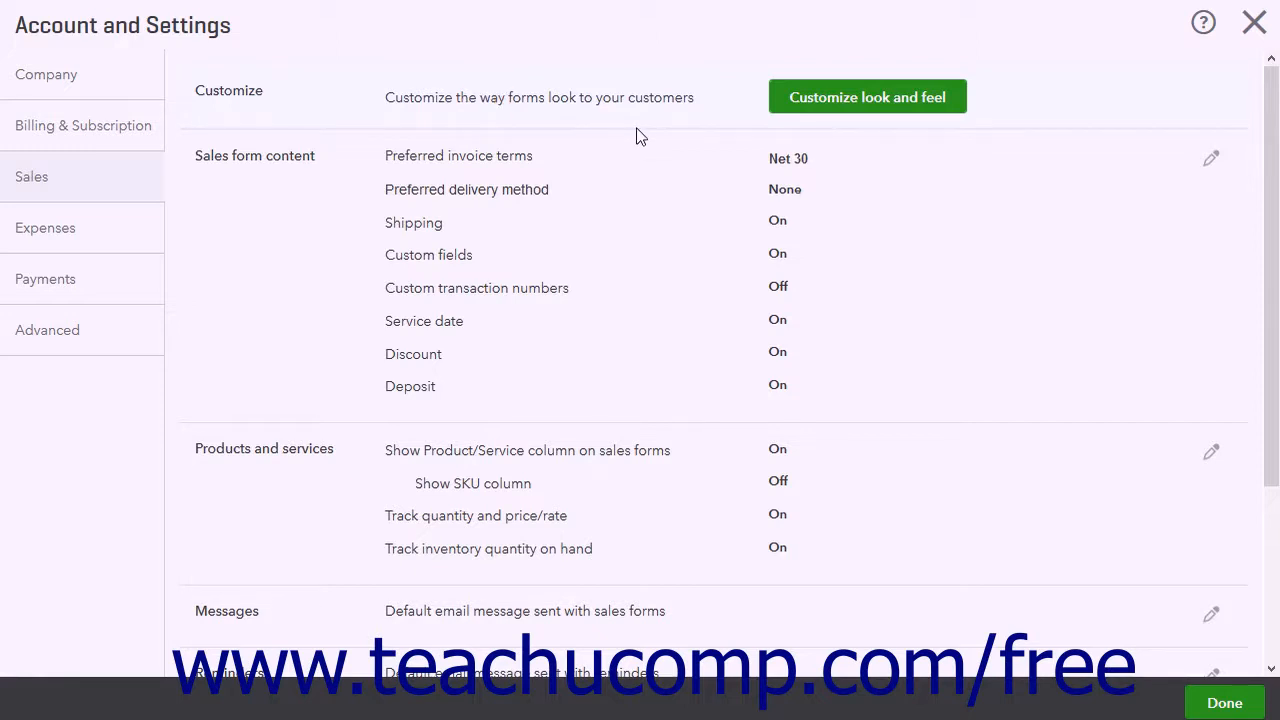
View the custom form styles list from the sales form customization option, and return to the Sales settings
left_click(822, 105)
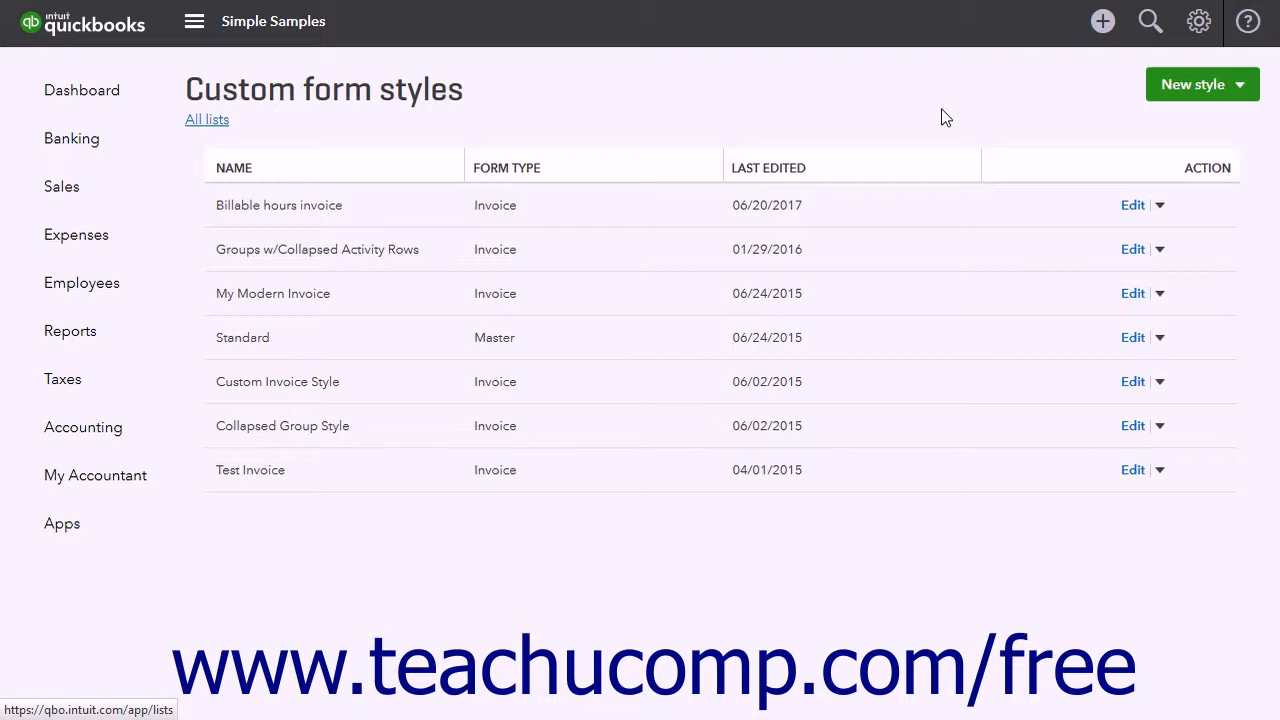
left_click(1199, 24)
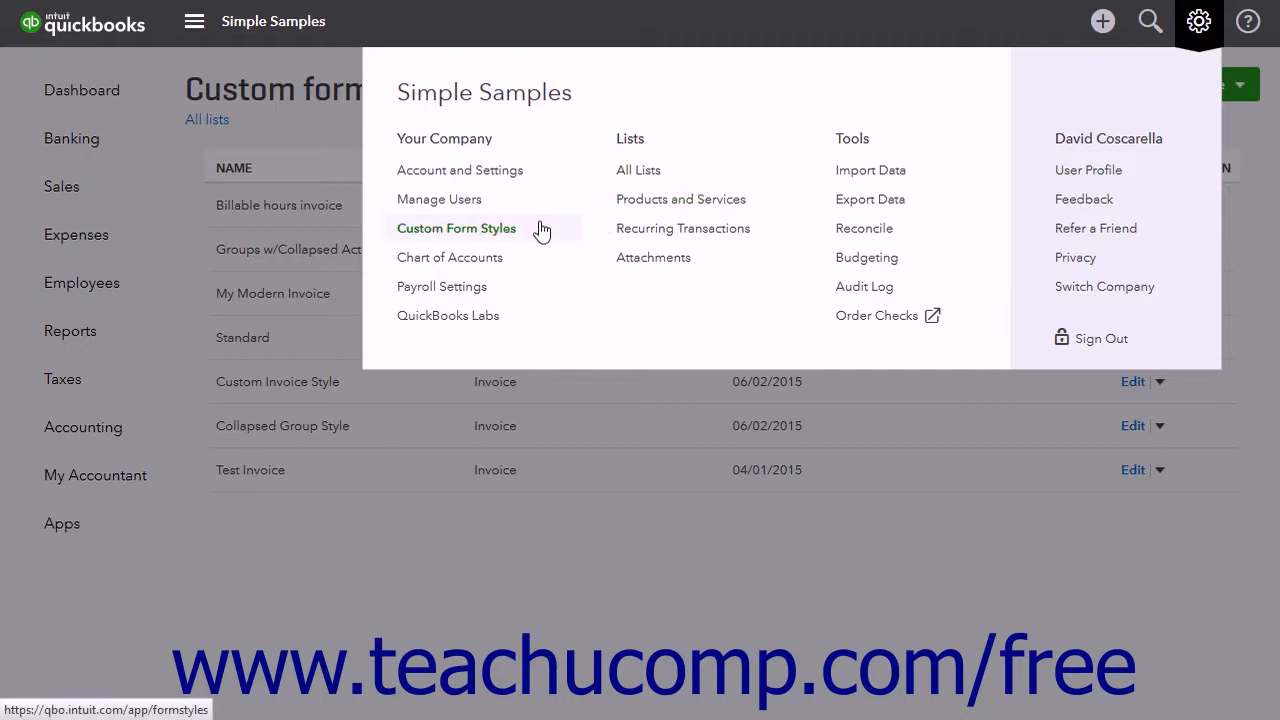
left_click(512, 176)
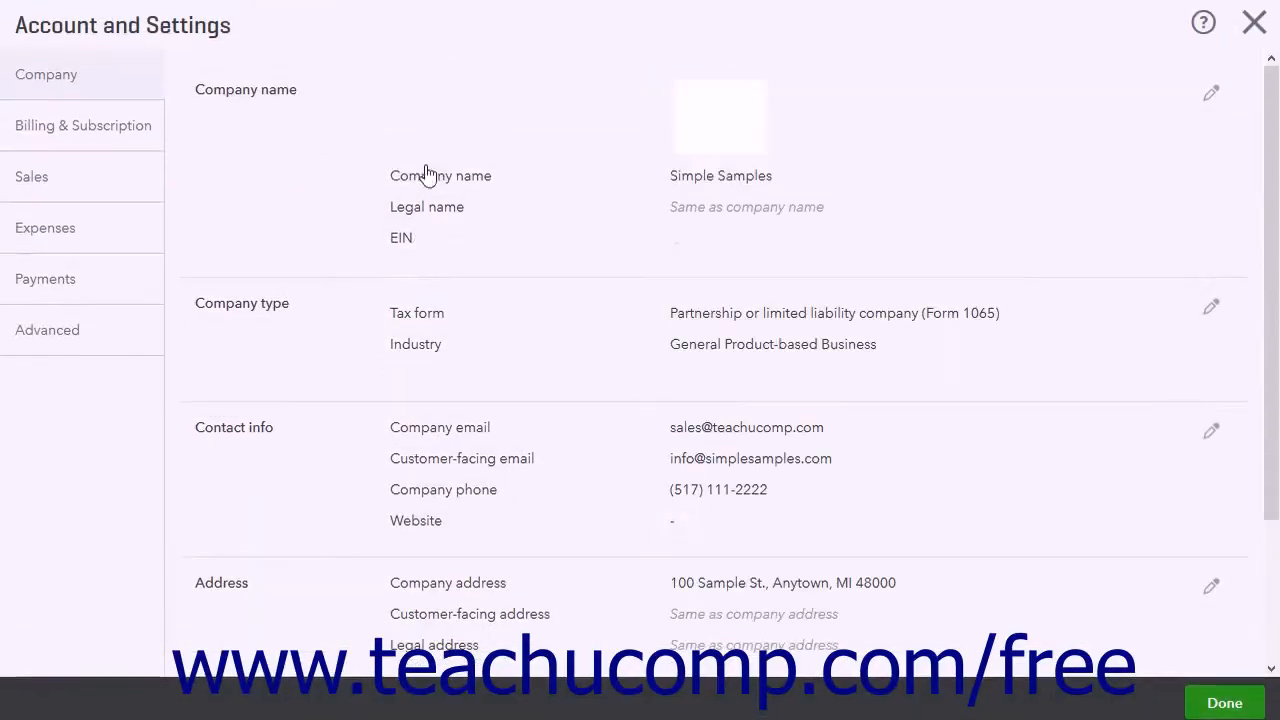
left_click(138, 182)
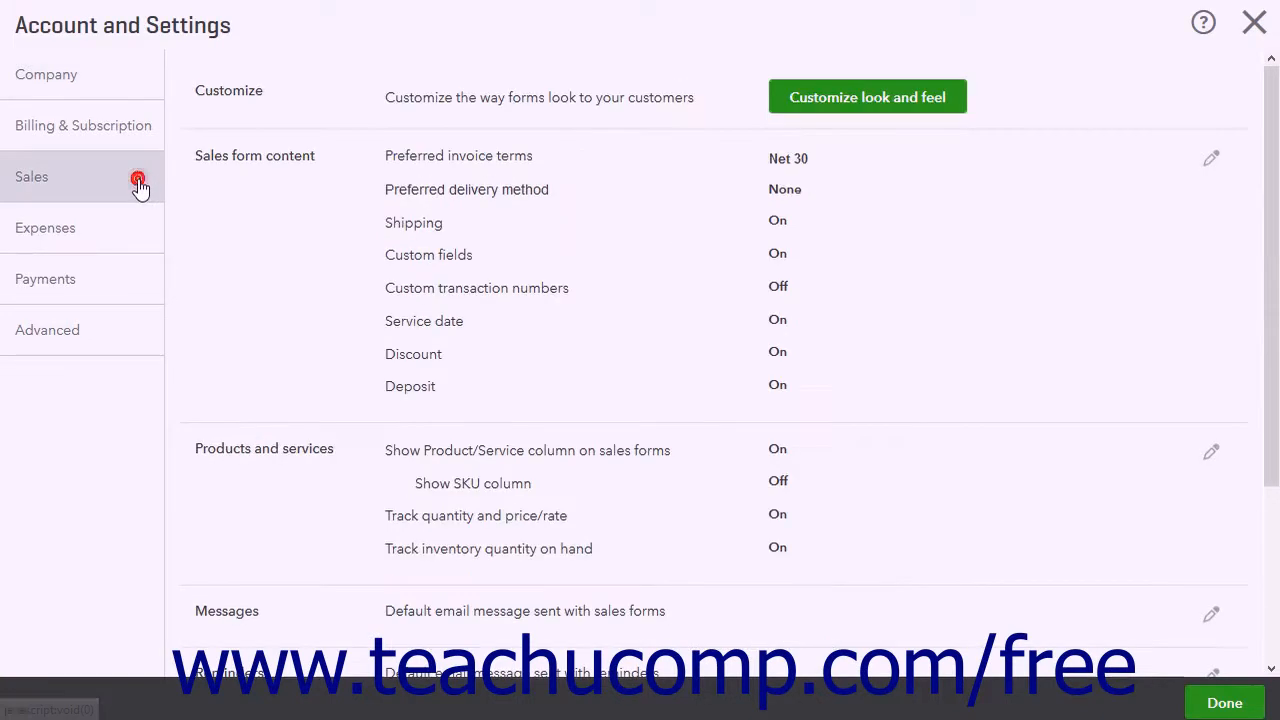
Open the sales form content settings for editing and view the preferred invoice terms and delivery method choices
left_click(309, 195)
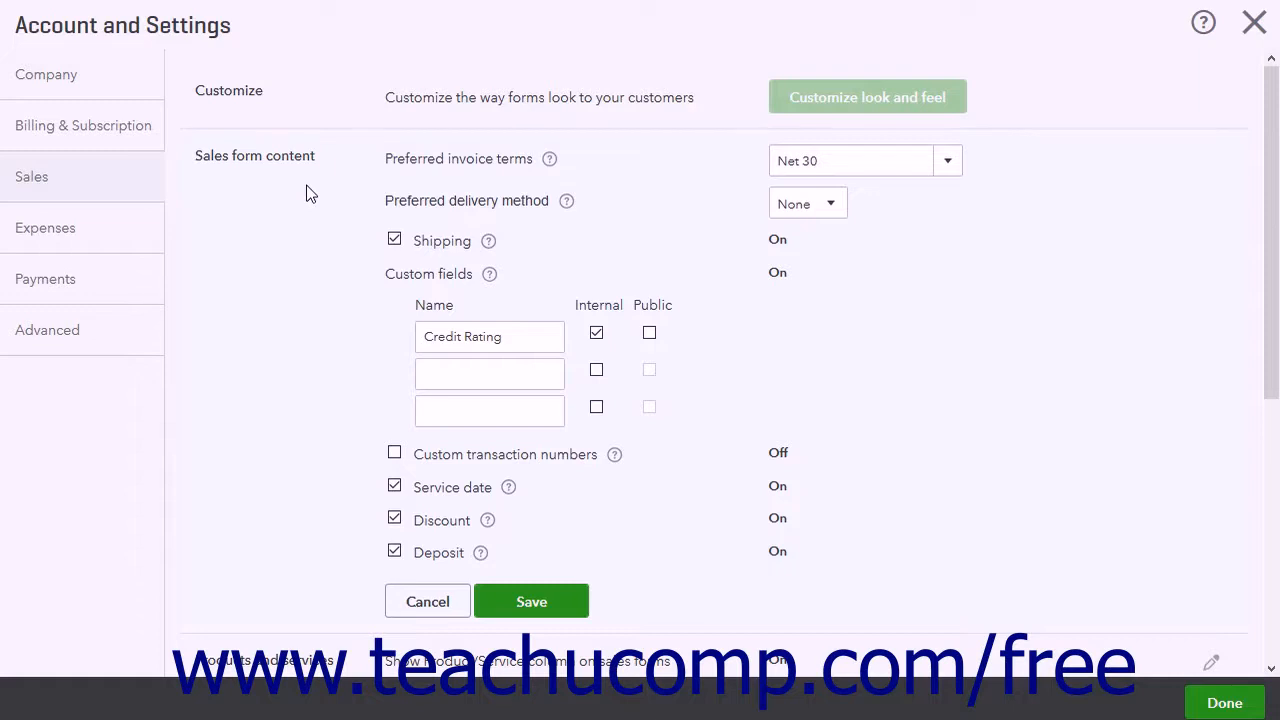
left_click(947, 167)
left_click(946, 168)
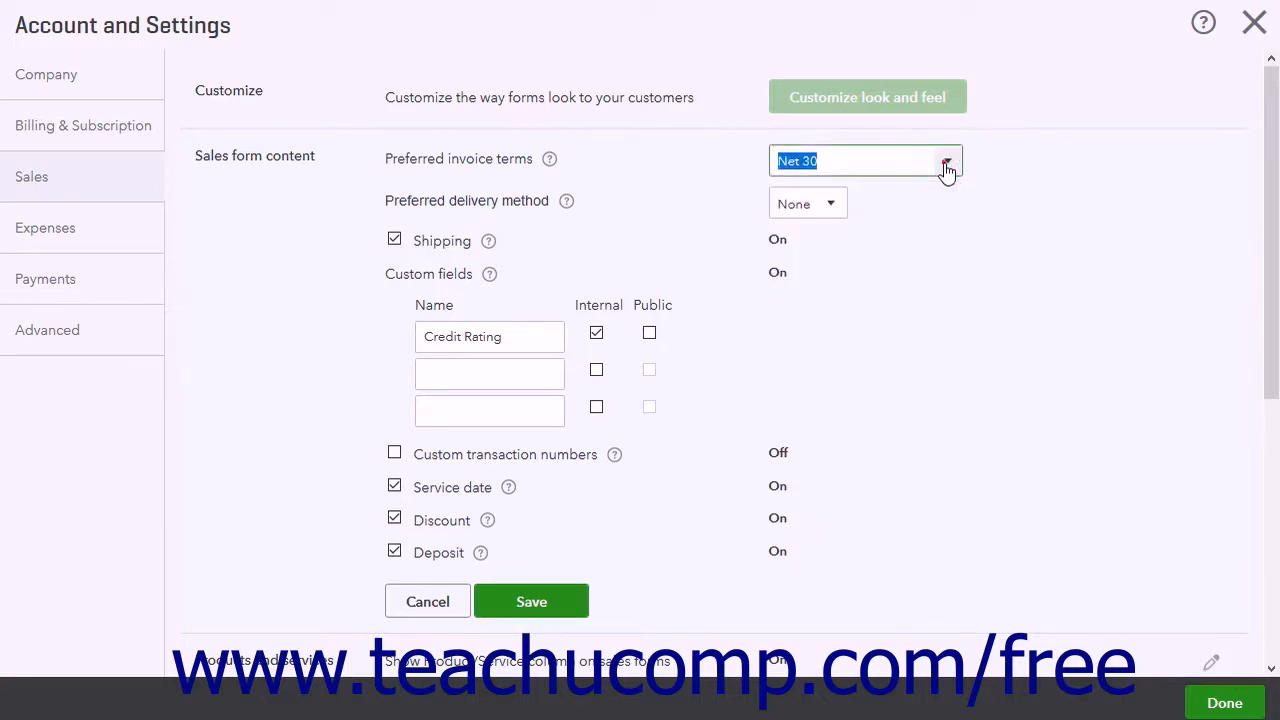
left_click(836, 218)
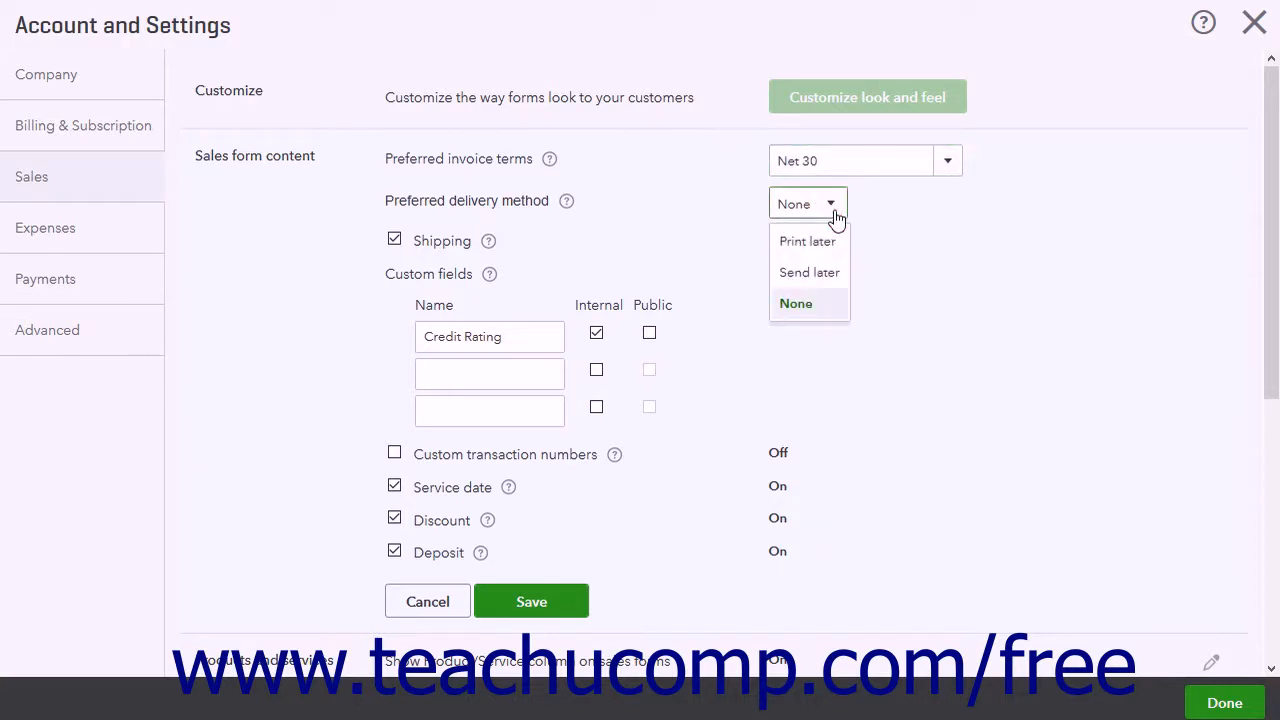
left_click(836, 218)
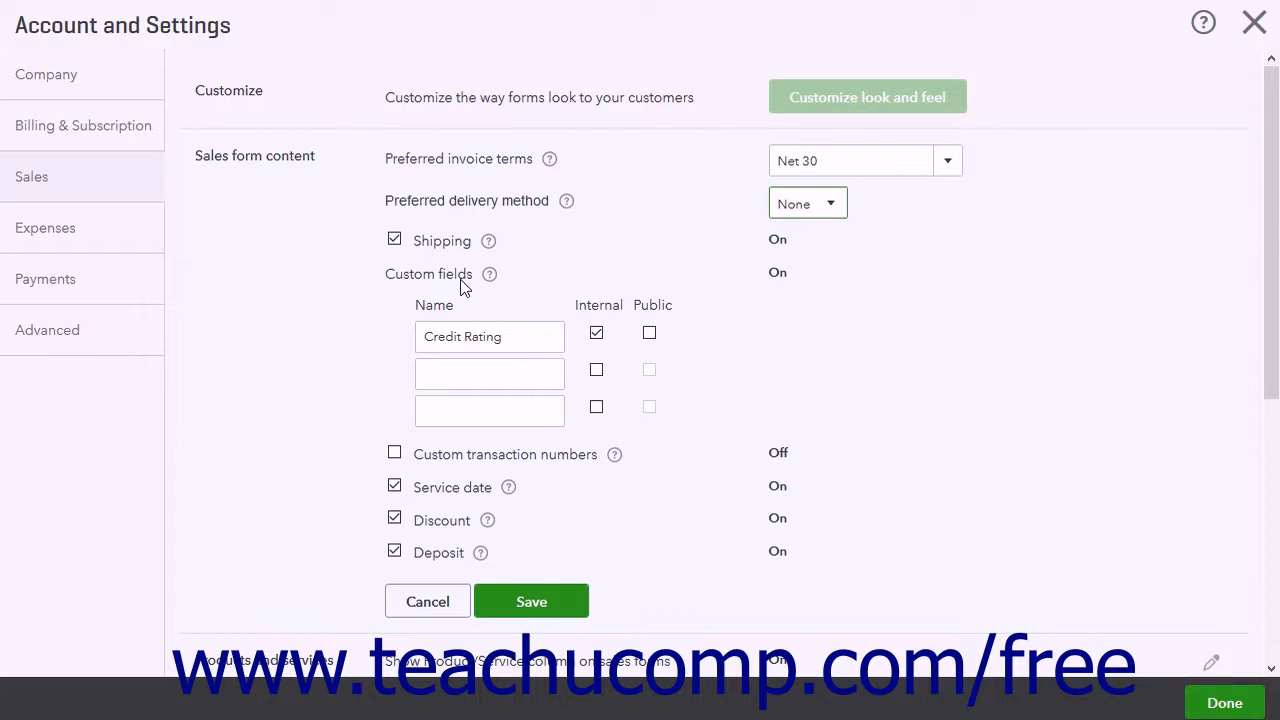
Try turning on custom transaction numbers, turn the option back off, and save the sales form content settings
triple_click(524, 340)
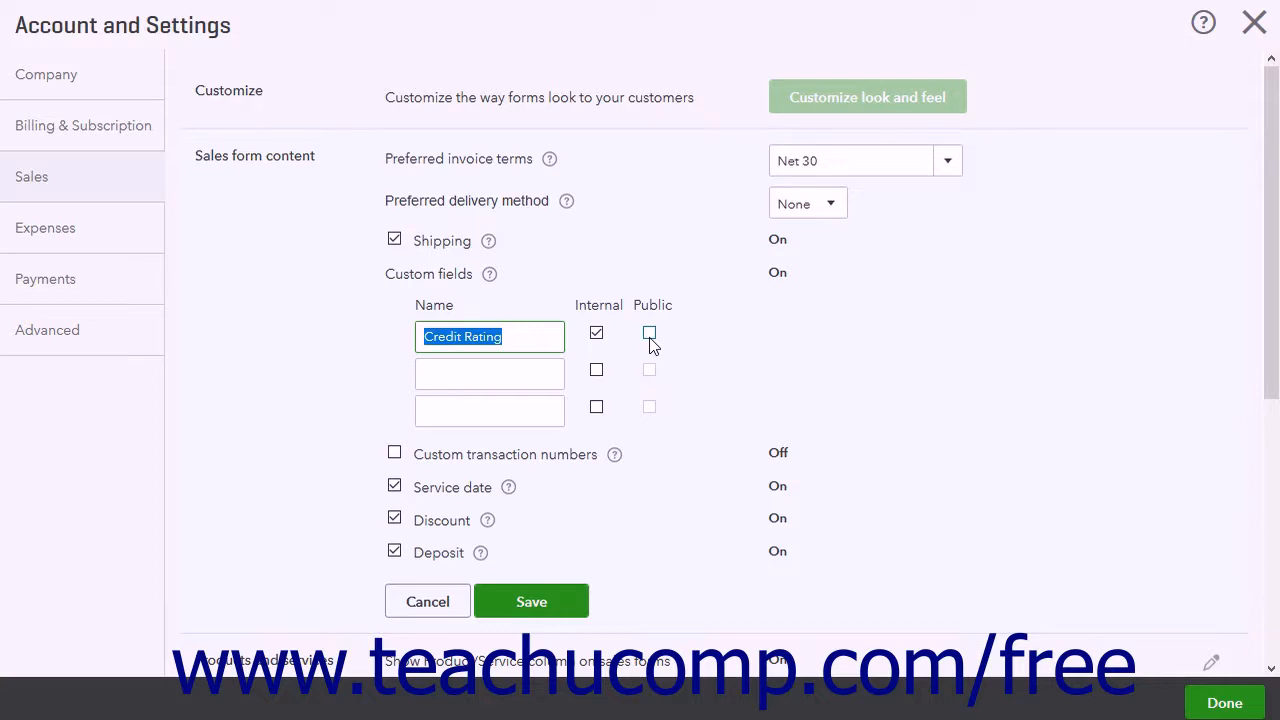
left_click(396, 455)
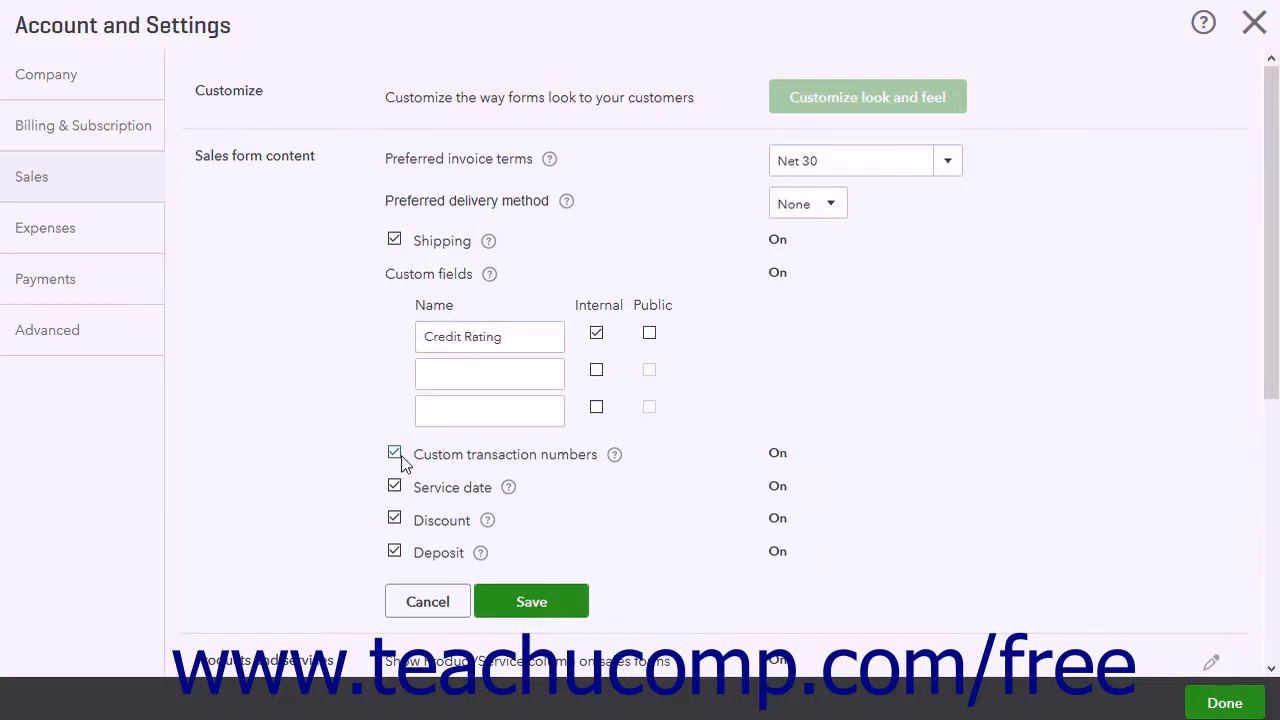
left_click(396, 455)
left_click(539, 602)
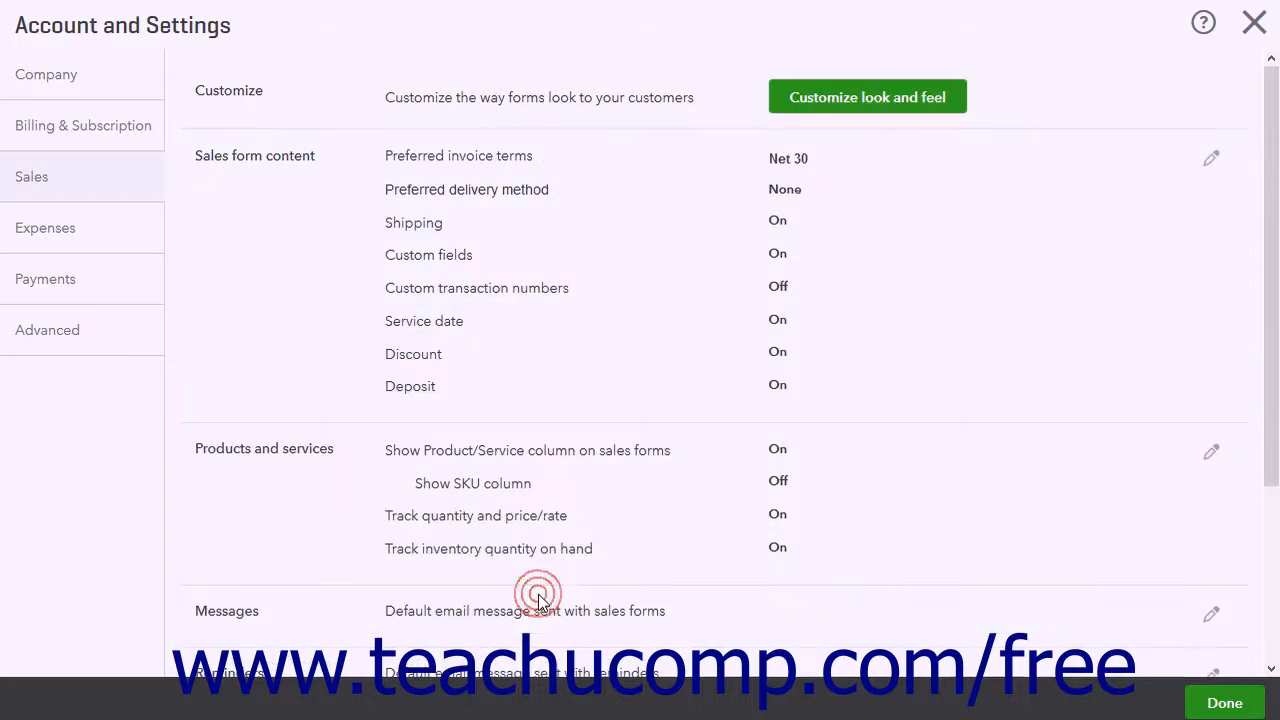
Open the products and services settings for editing and save them with the existing options
left_click(295, 513)
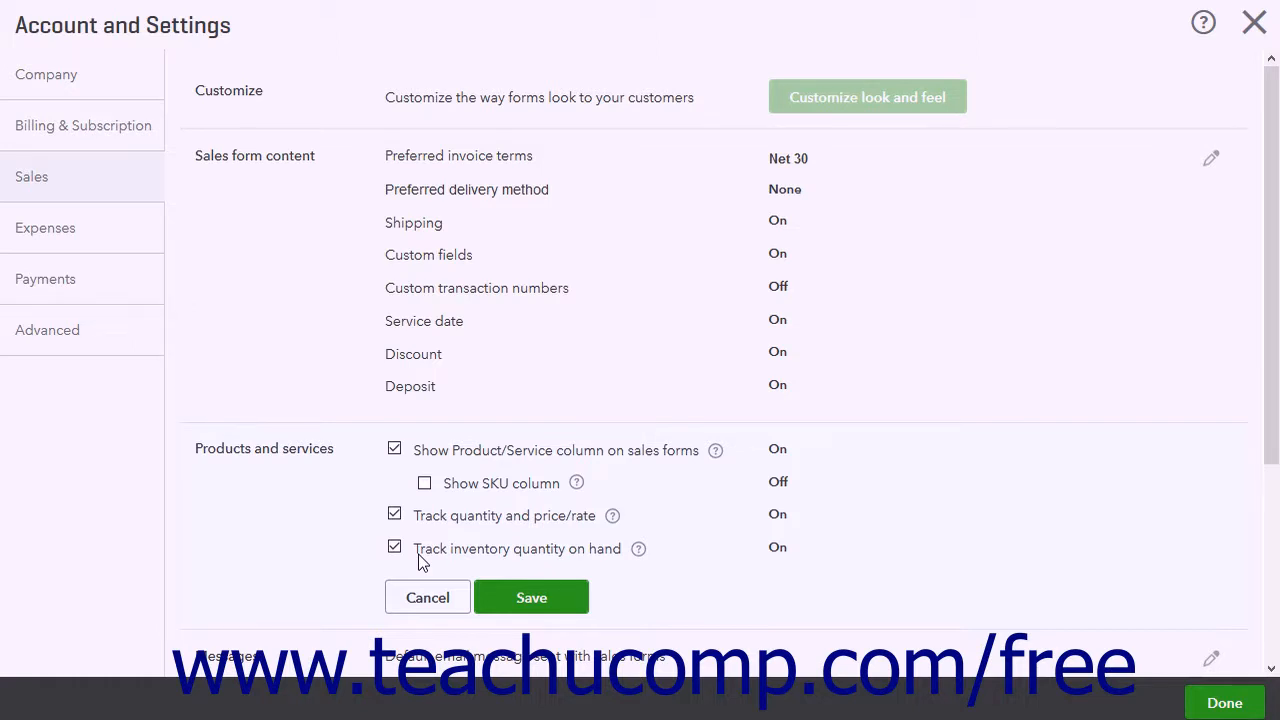
left_click(545, 598)
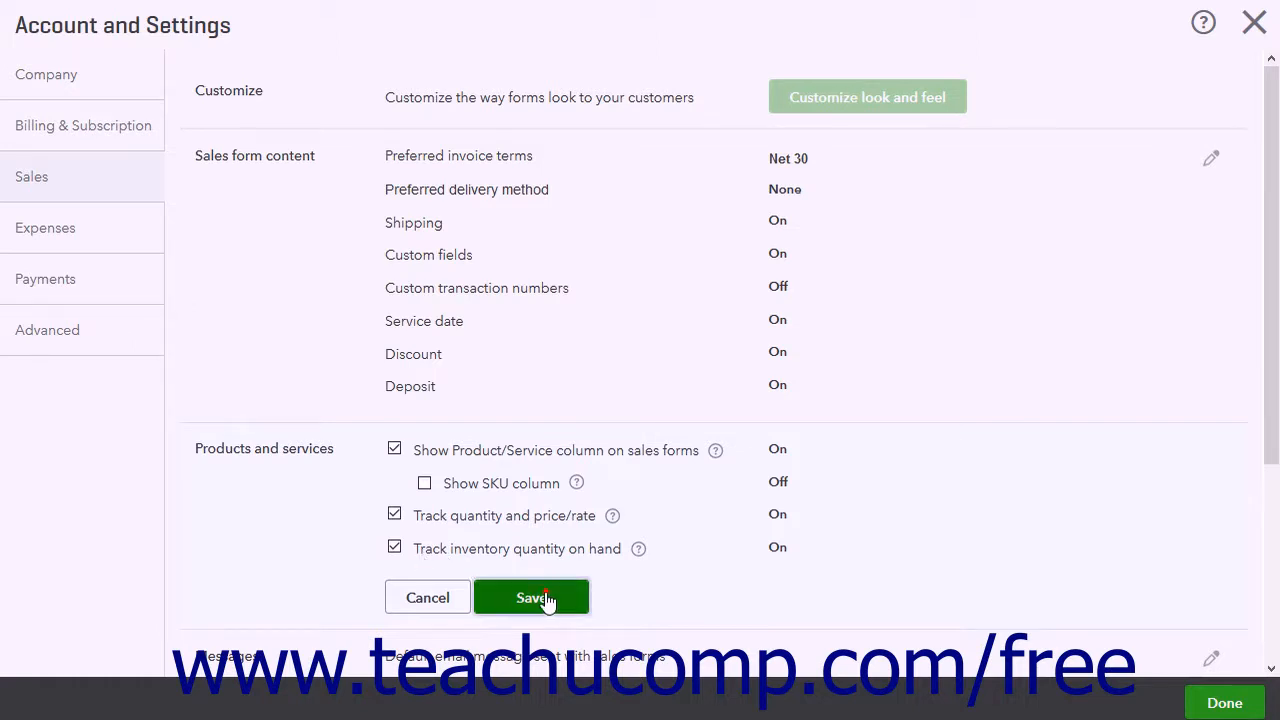
Open the default sales form email message settings and view the greeting and sales form choices
scroll(611, 493, "down", 3)
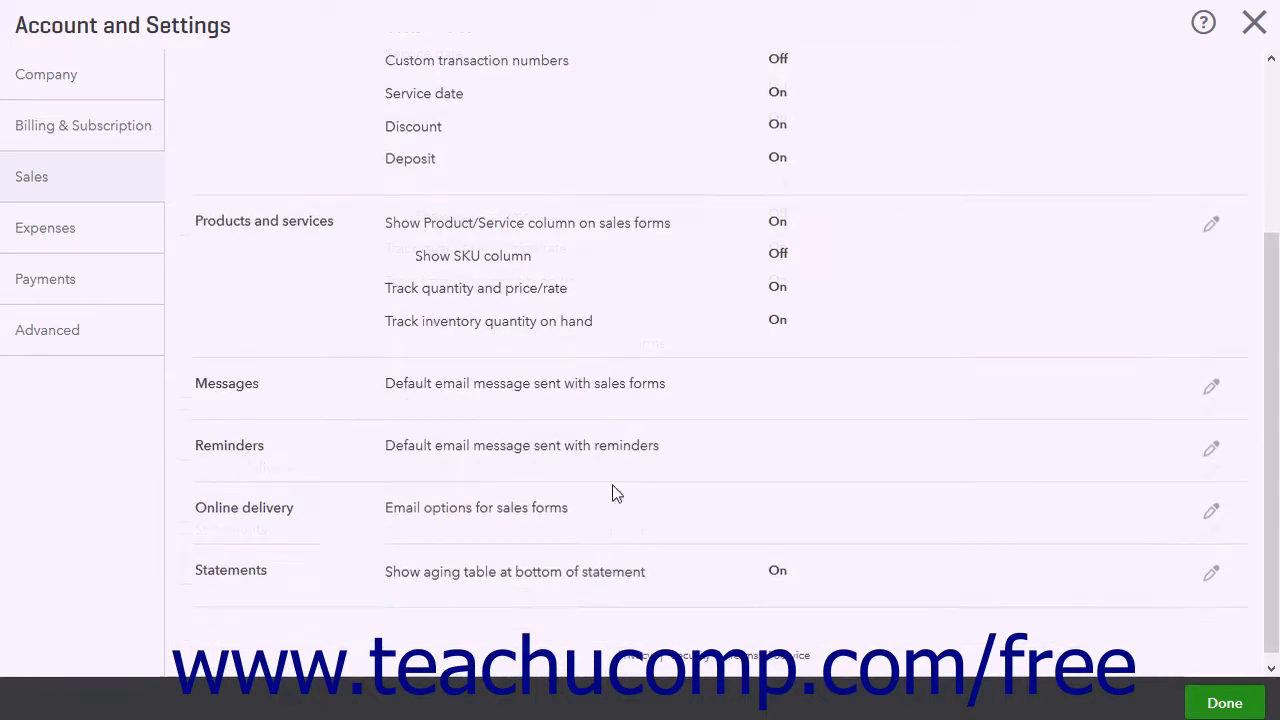
left_click(327, 398)
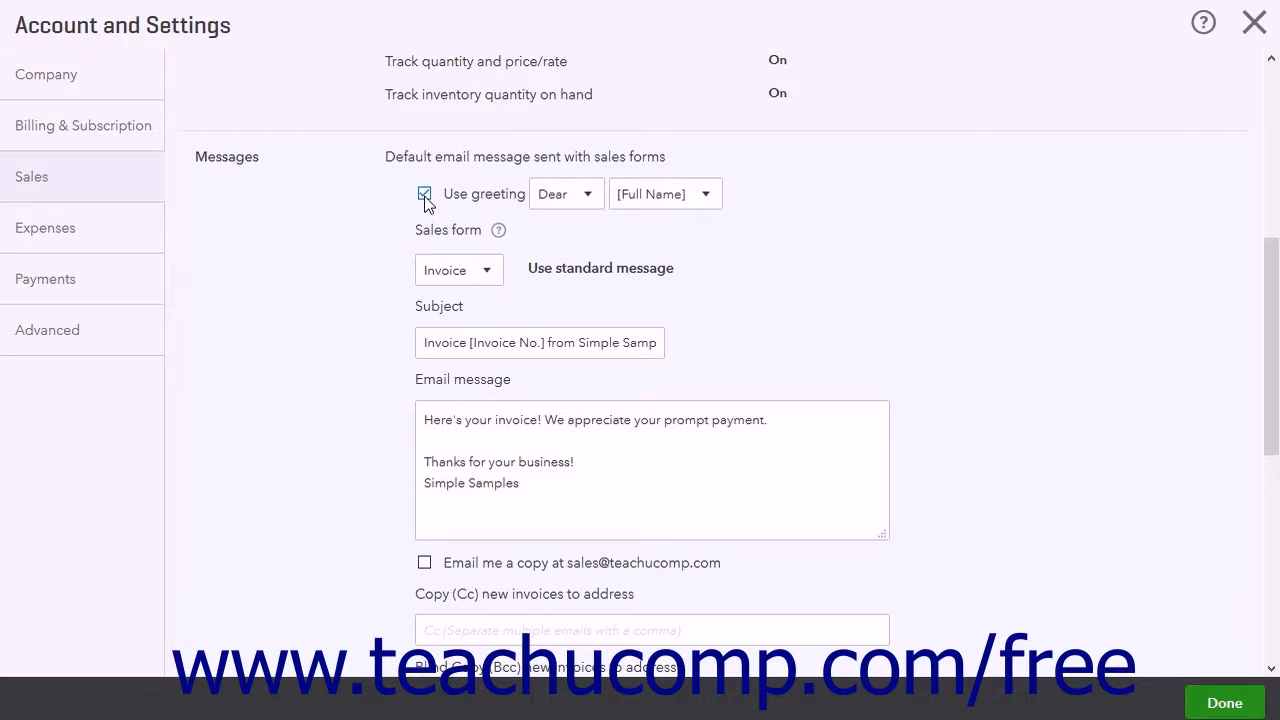
left_click(592, 200)
left_click(592, 200)
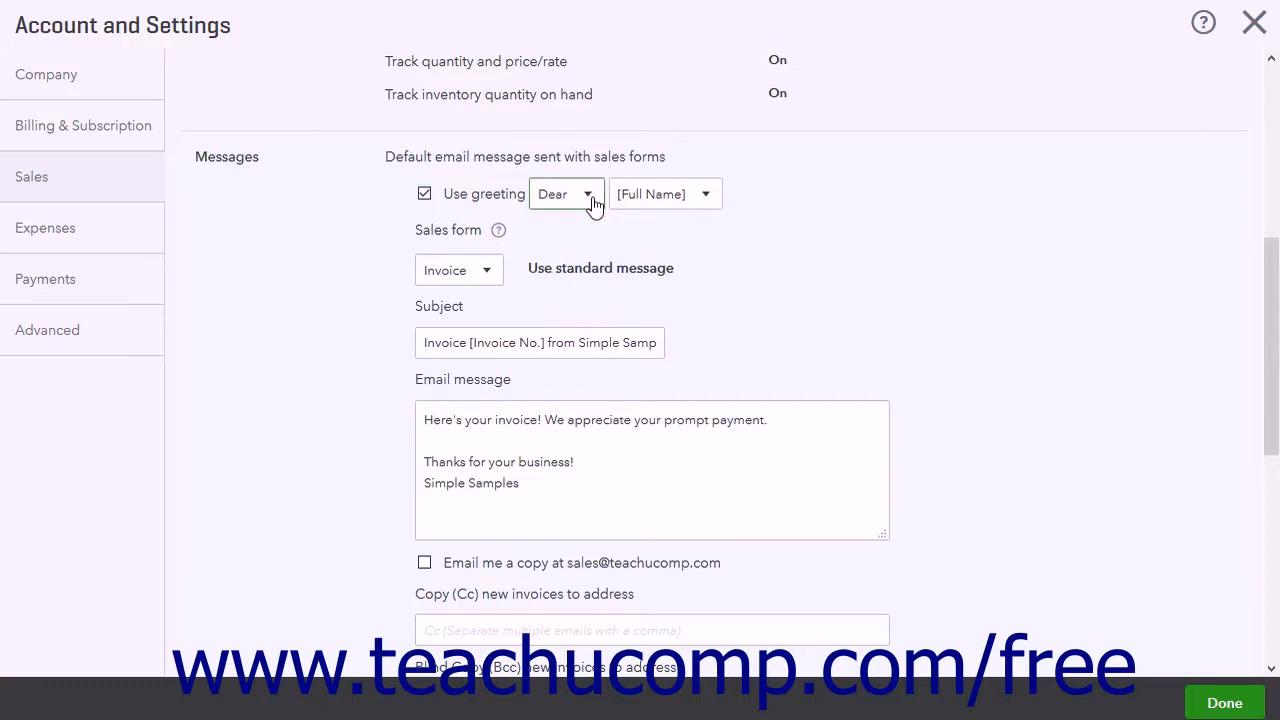
left_click(488, 276)
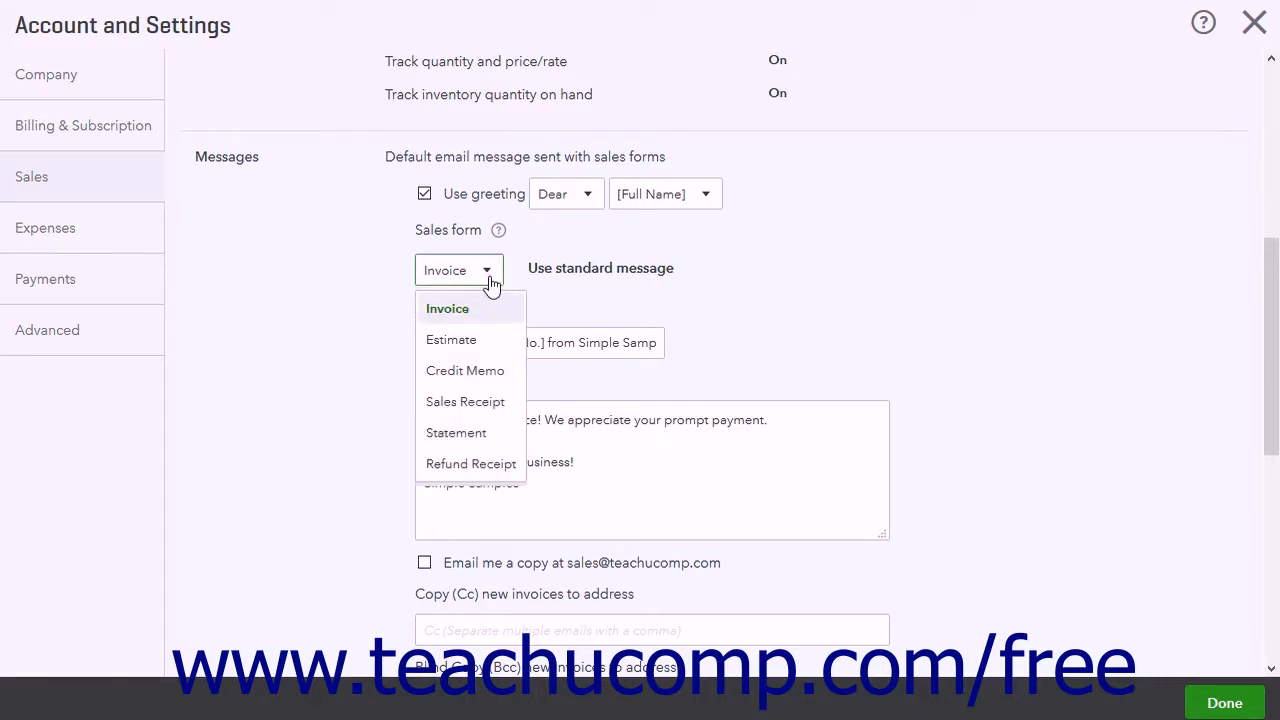
left_click(490, 283)
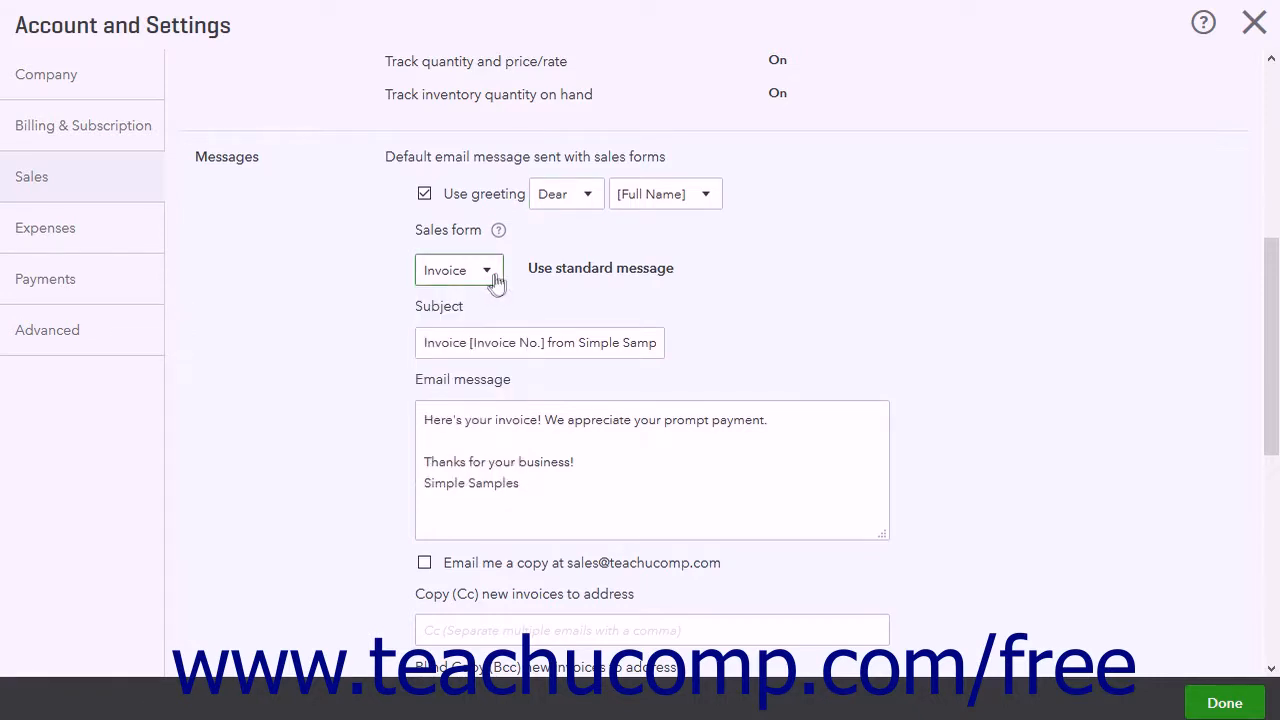
Apply the standard email message, keeping Invoice as the selected sales form
left_click(598, 283)
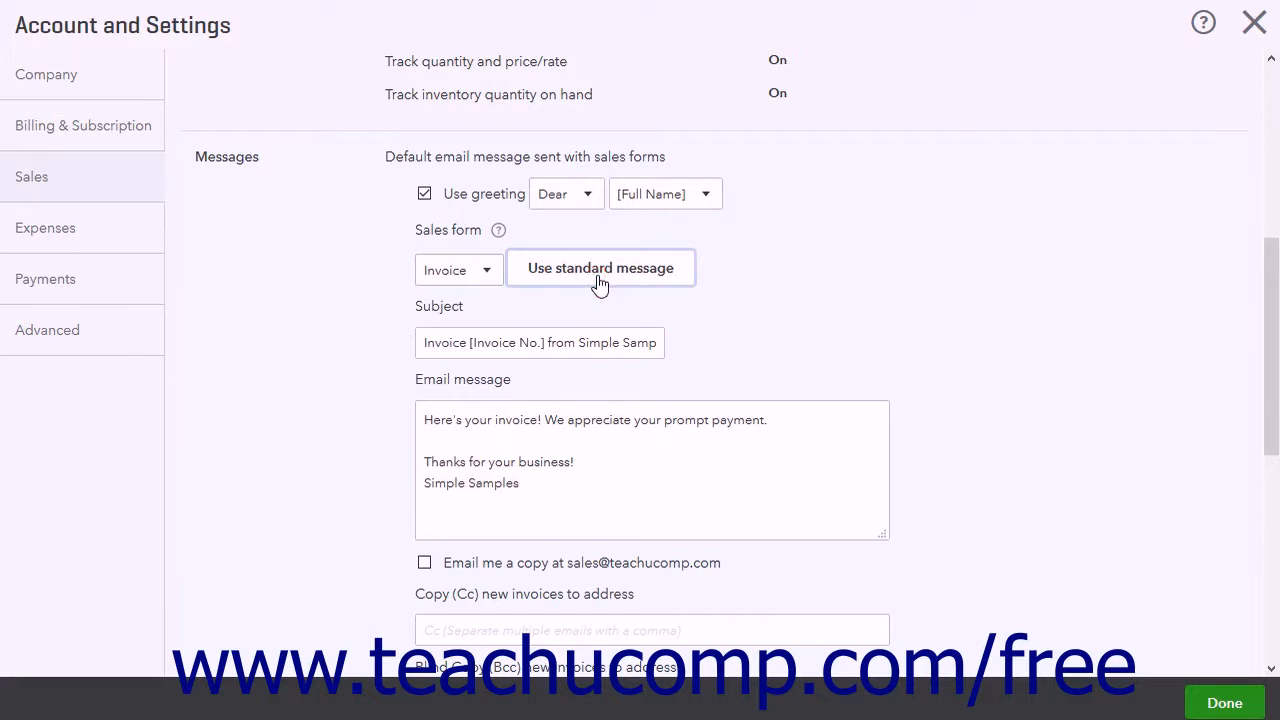
left_click(498, 278)
left_click(480, 312)
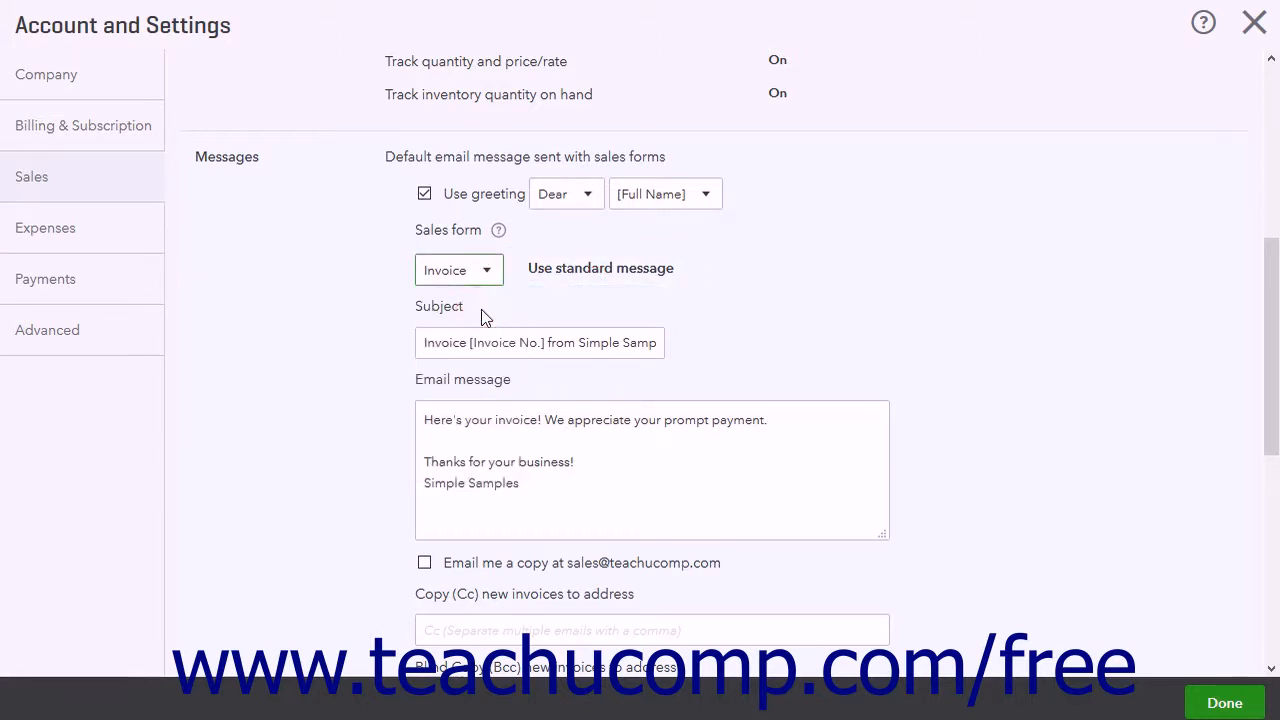
Examine the invoice email's subject, message text, and Cc and Bcc address fields
left_click(497, 367)
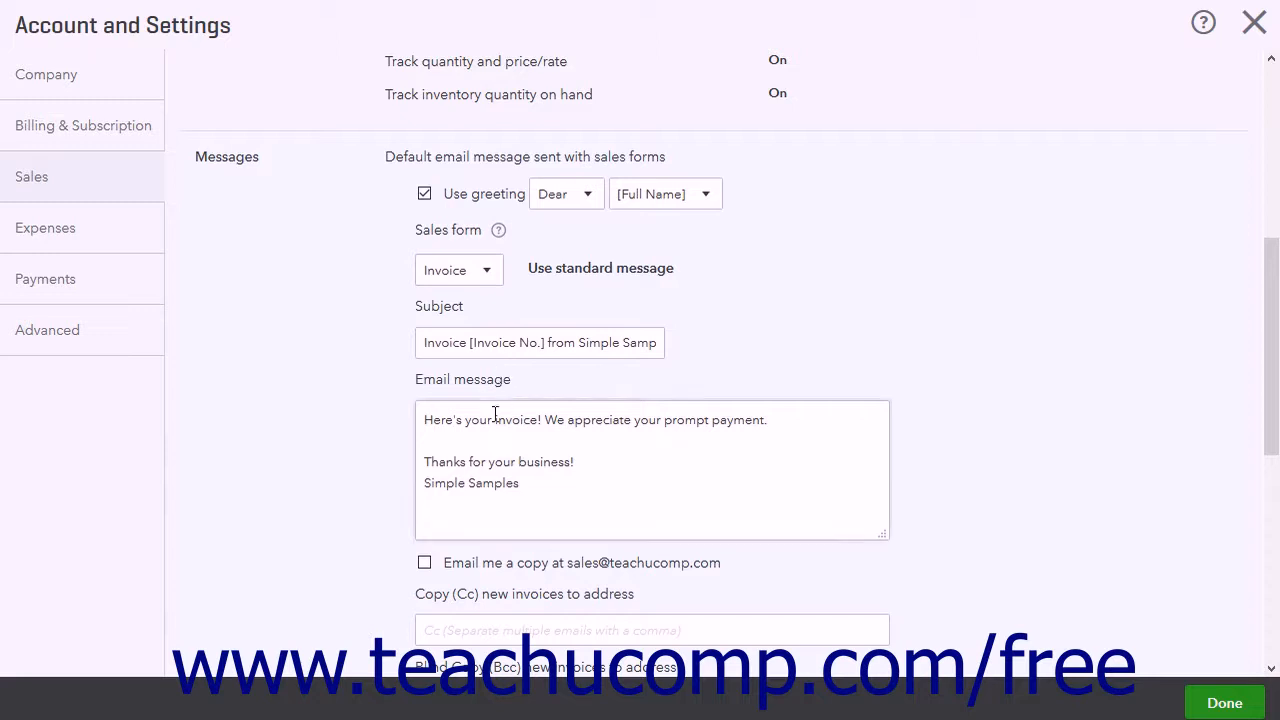
left_click(510, 440)
key("ctrl+a")
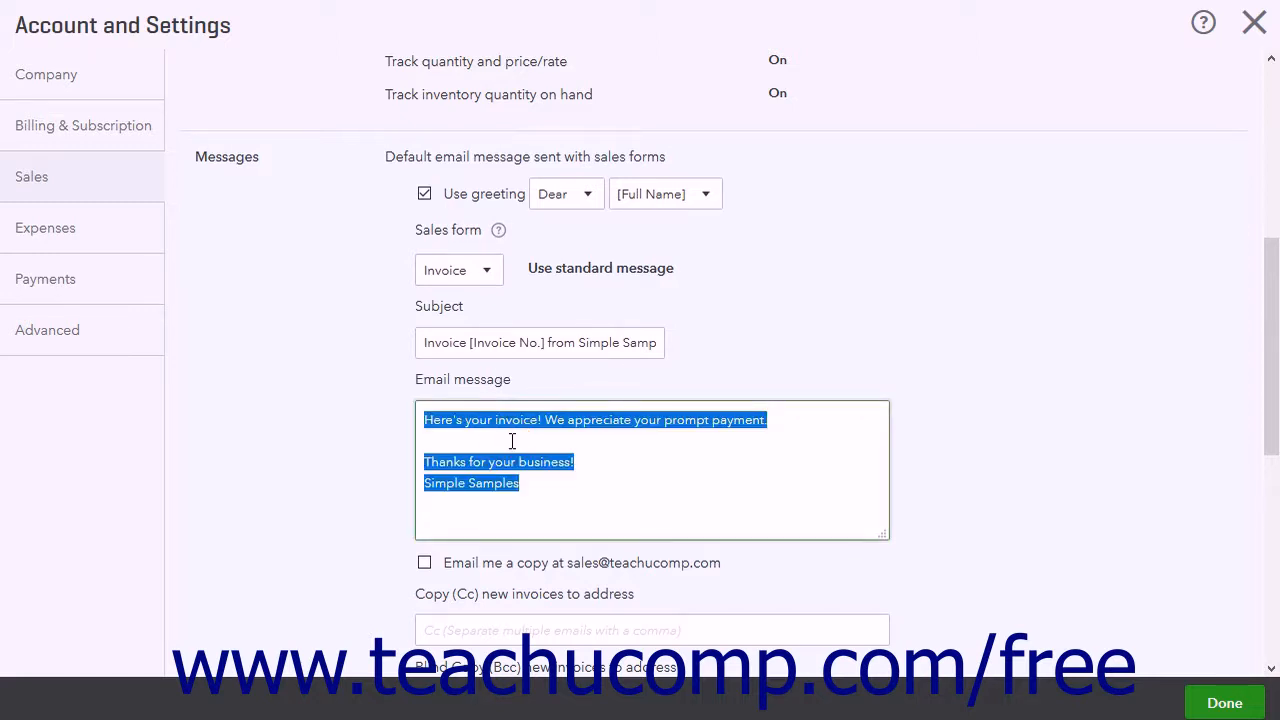
scroll(510, 440, "down", 2)
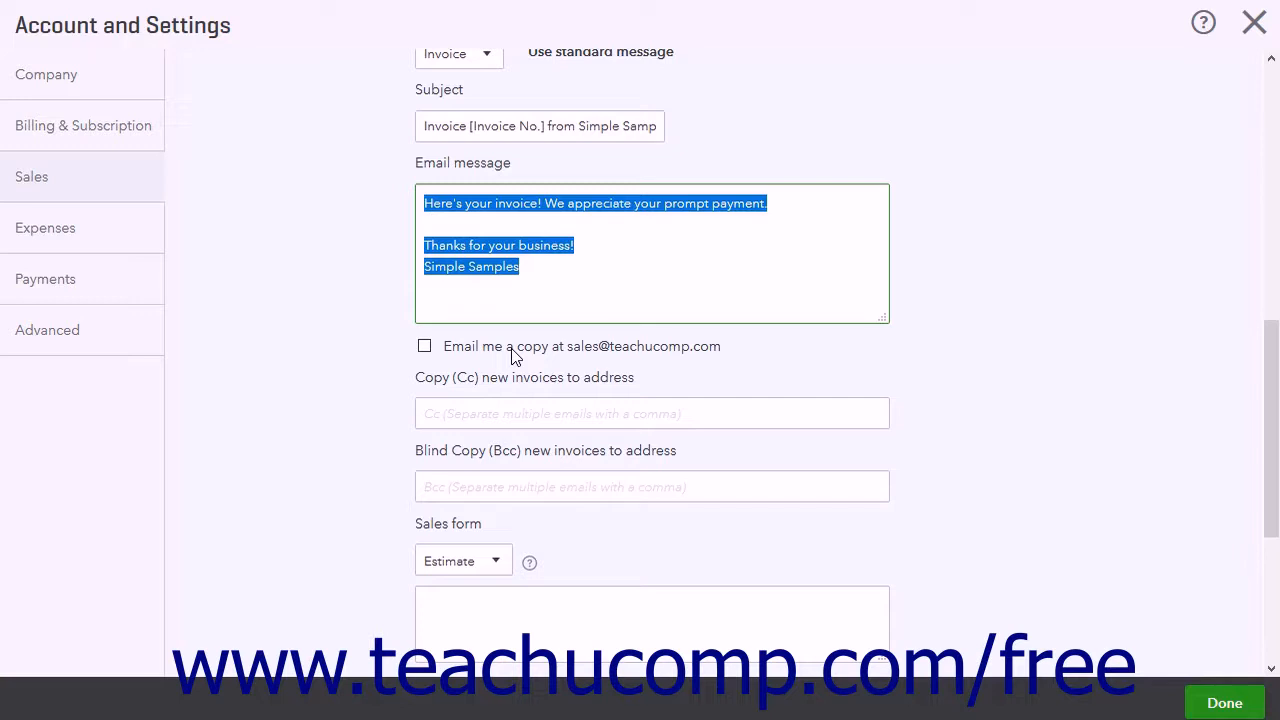
left_click(495, 414)
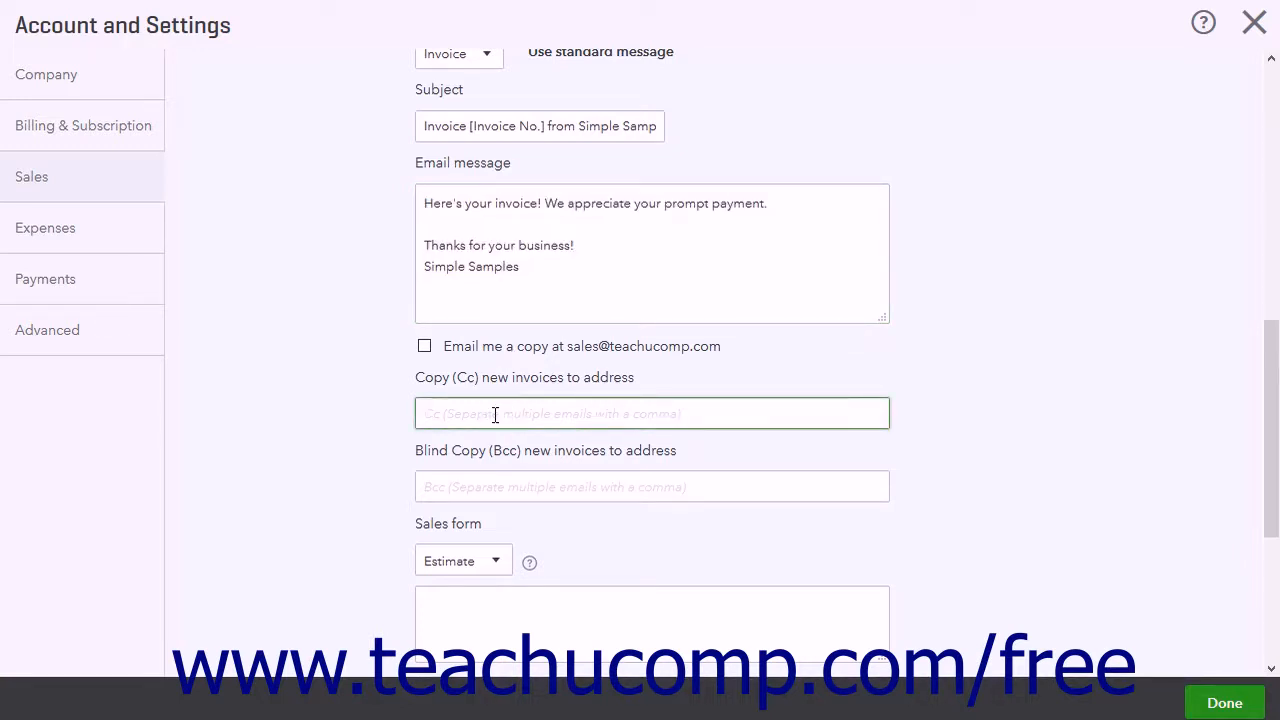
left_click(484, 498)
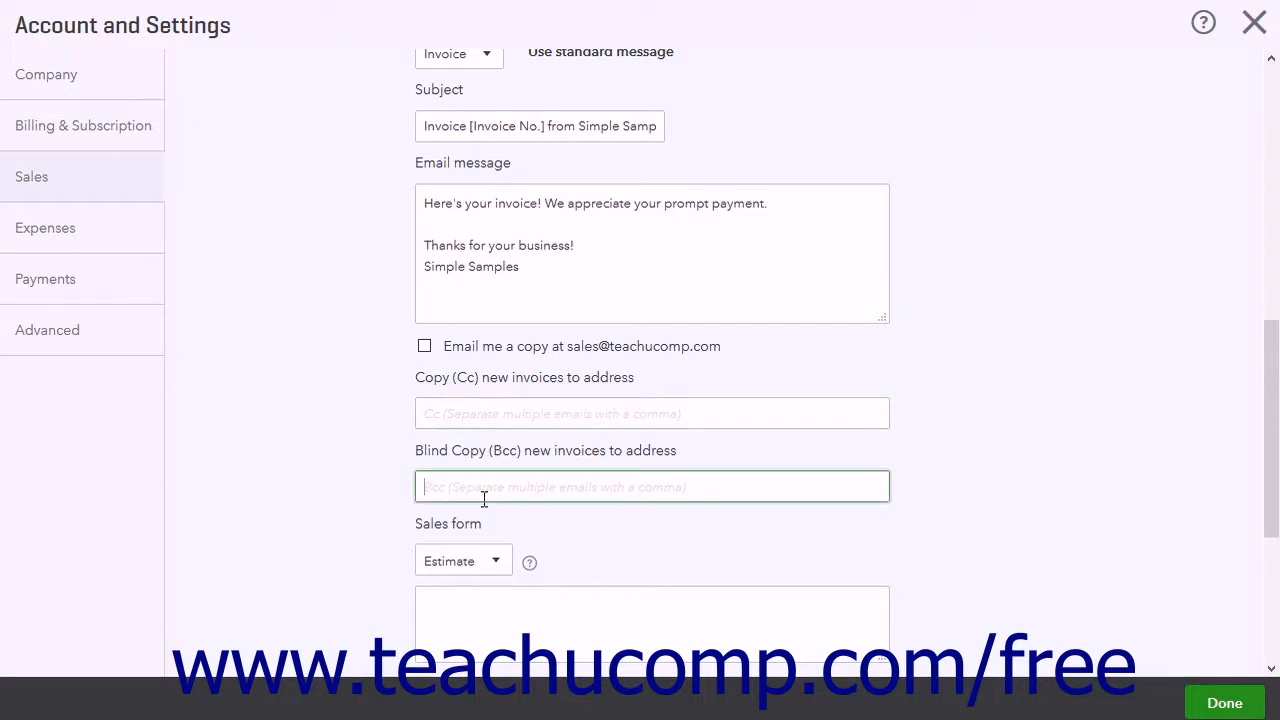
Select Invoices and other sales forms for the second sales form message, leave its text blank, and save the message settings
scroll(484, 498, "down", 3)
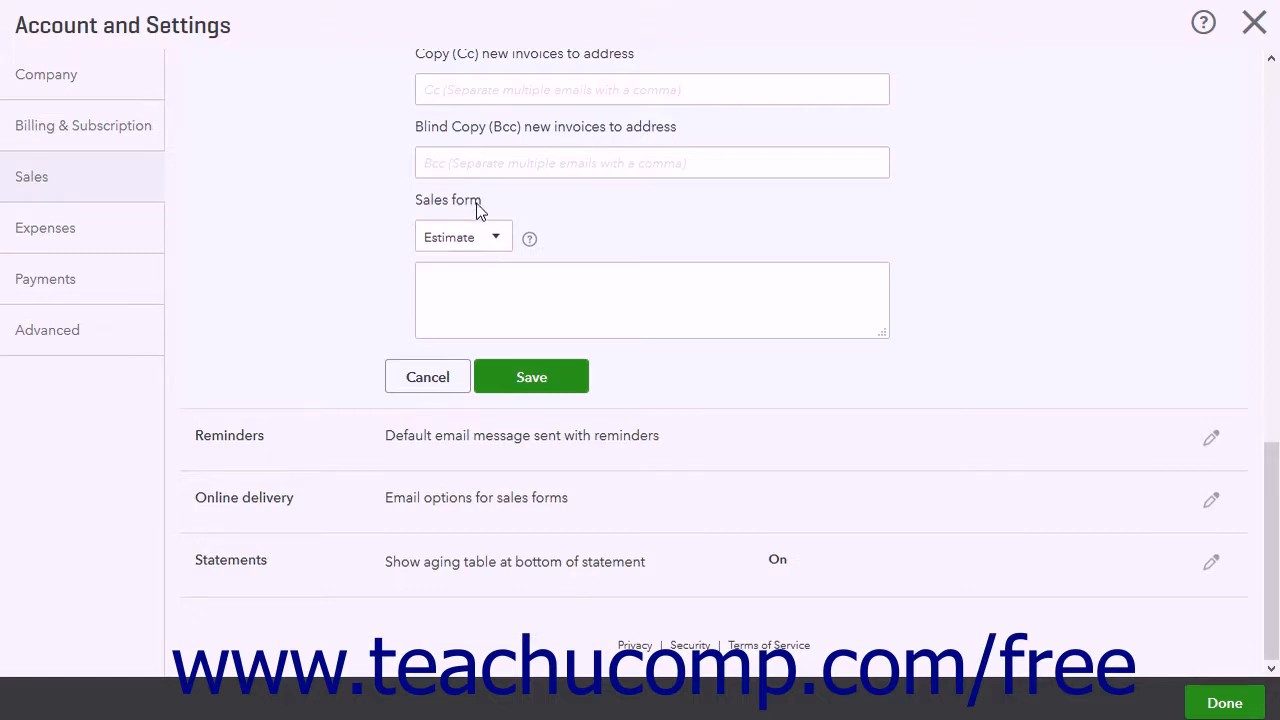
left_click(498, 238)
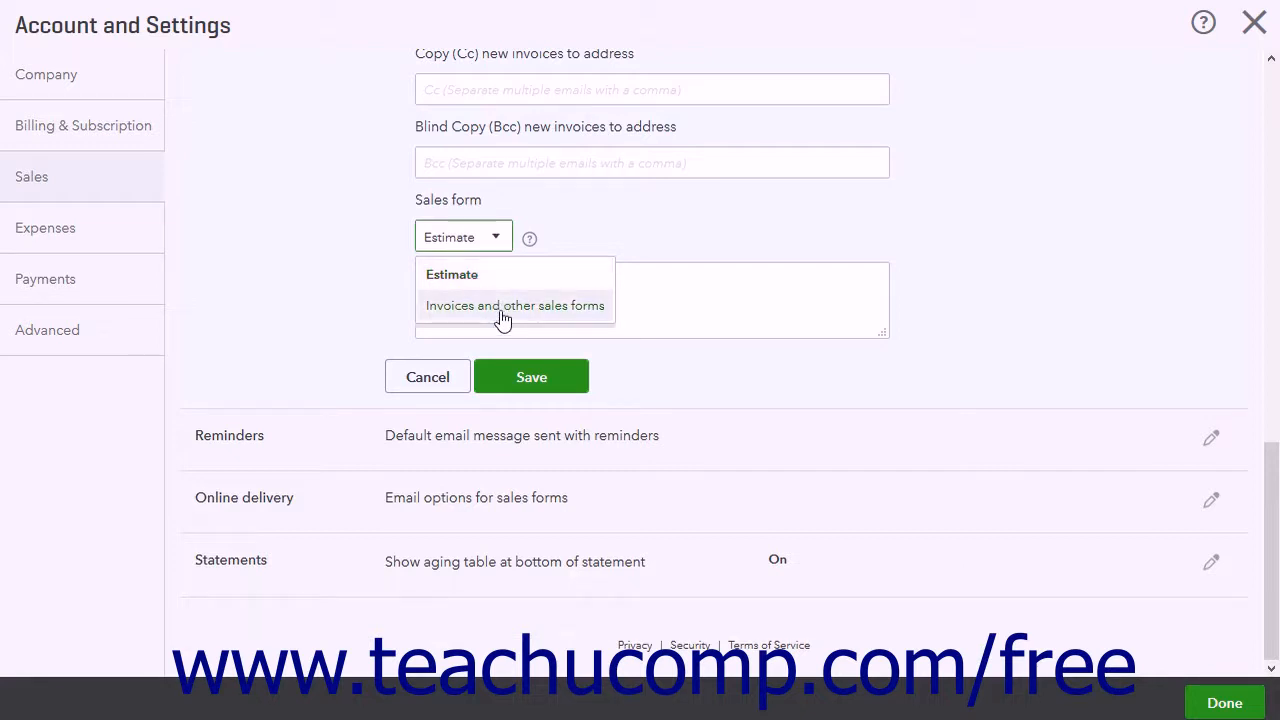
left_click(502, 306)
left_click(512, 288)
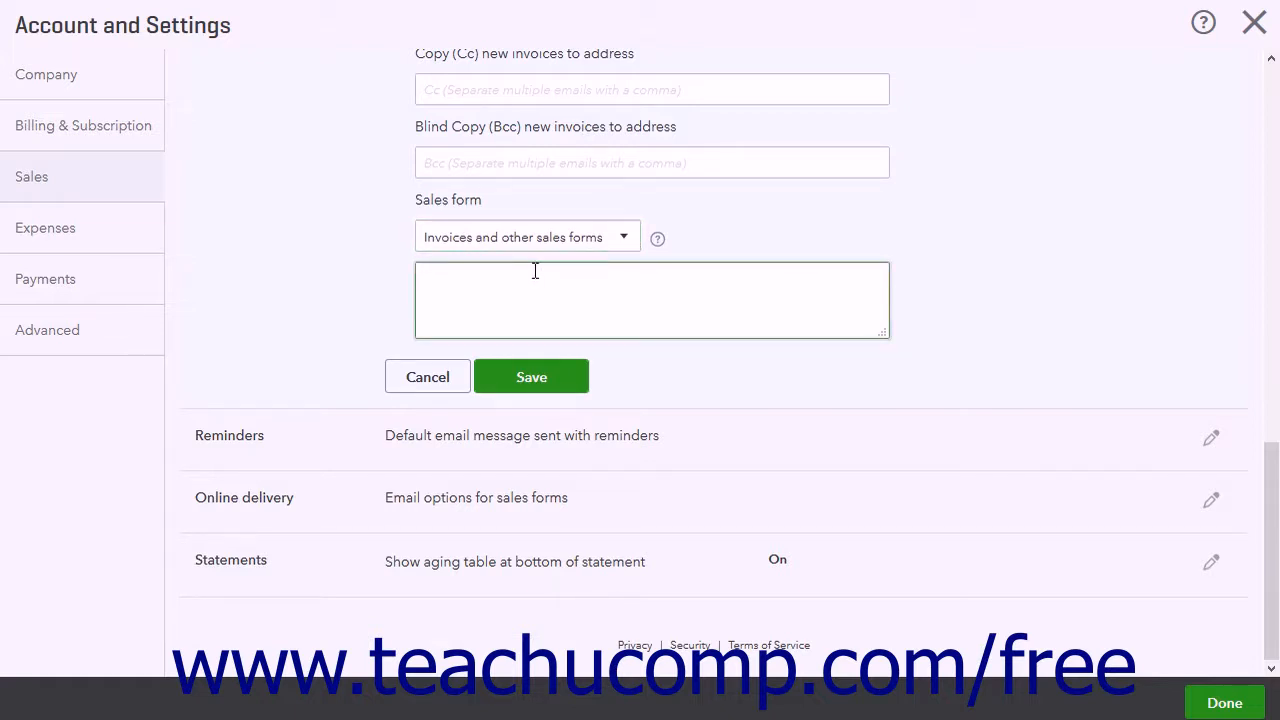
left_click(524, 383)
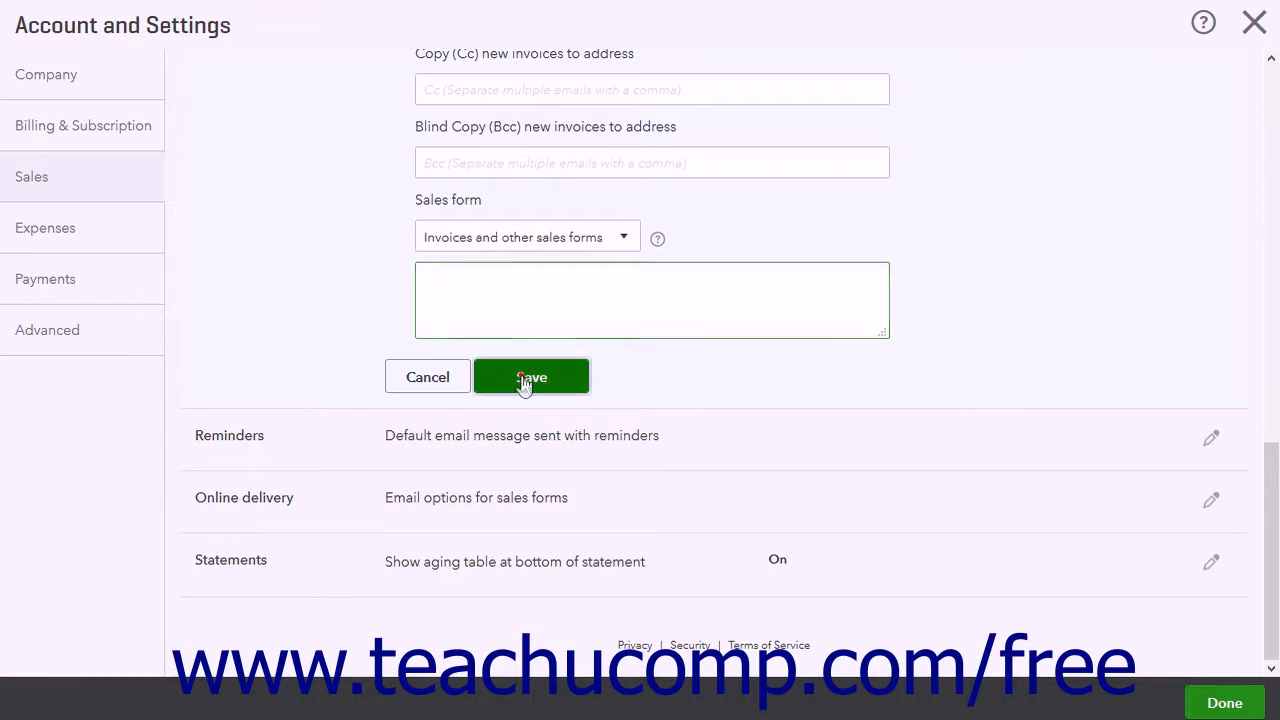
Open the default reminder email settings and examine the greeting name formats, subject, and message text
left_click(354, 456)
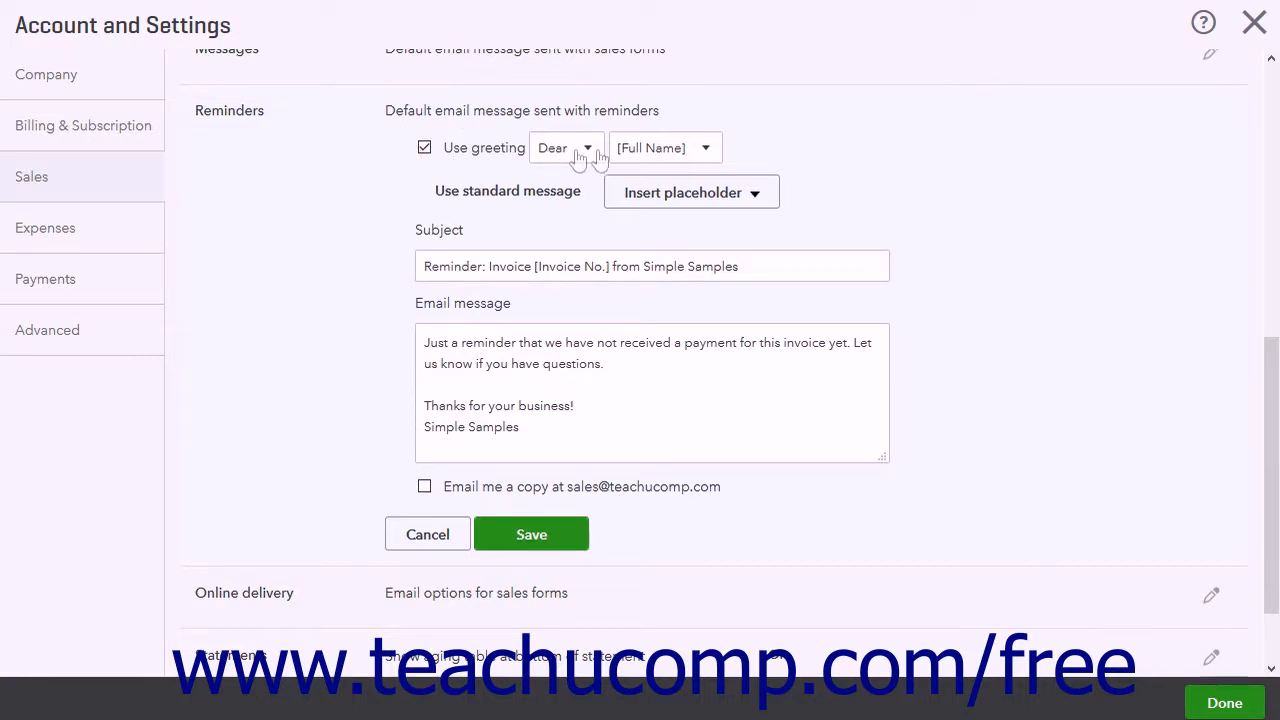
left_click(708, 147)
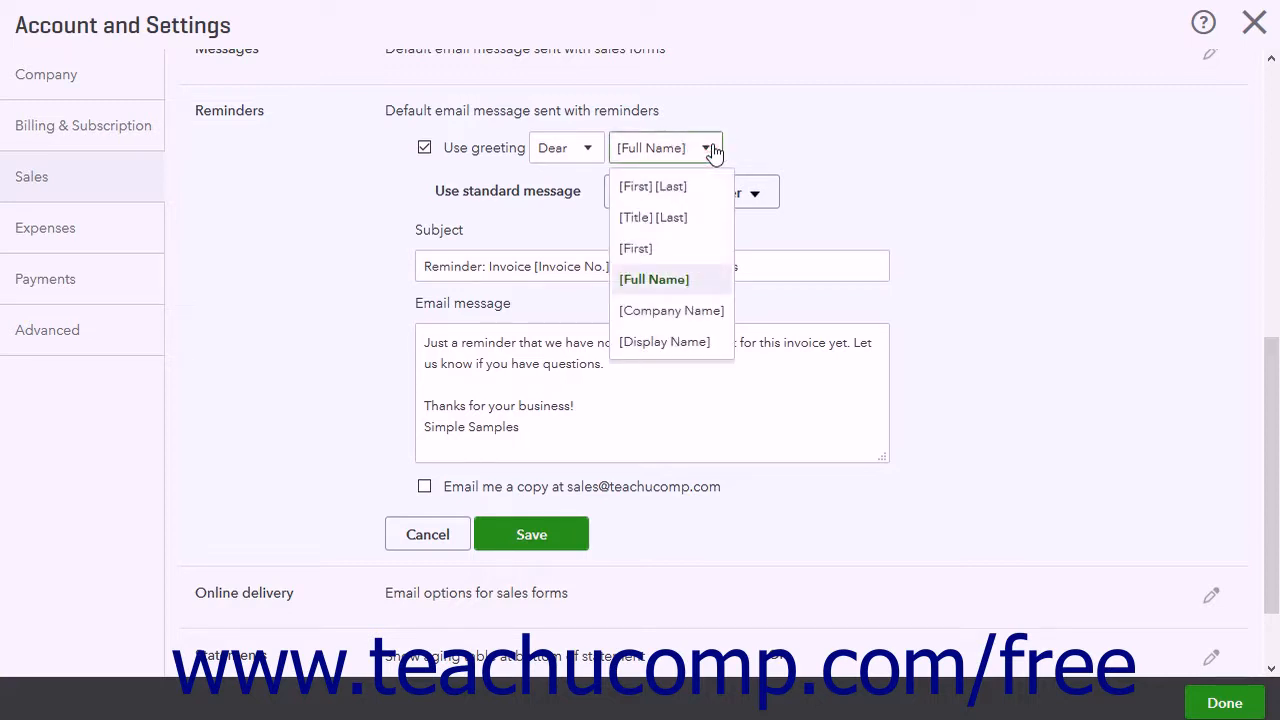
left_click(710, 148)
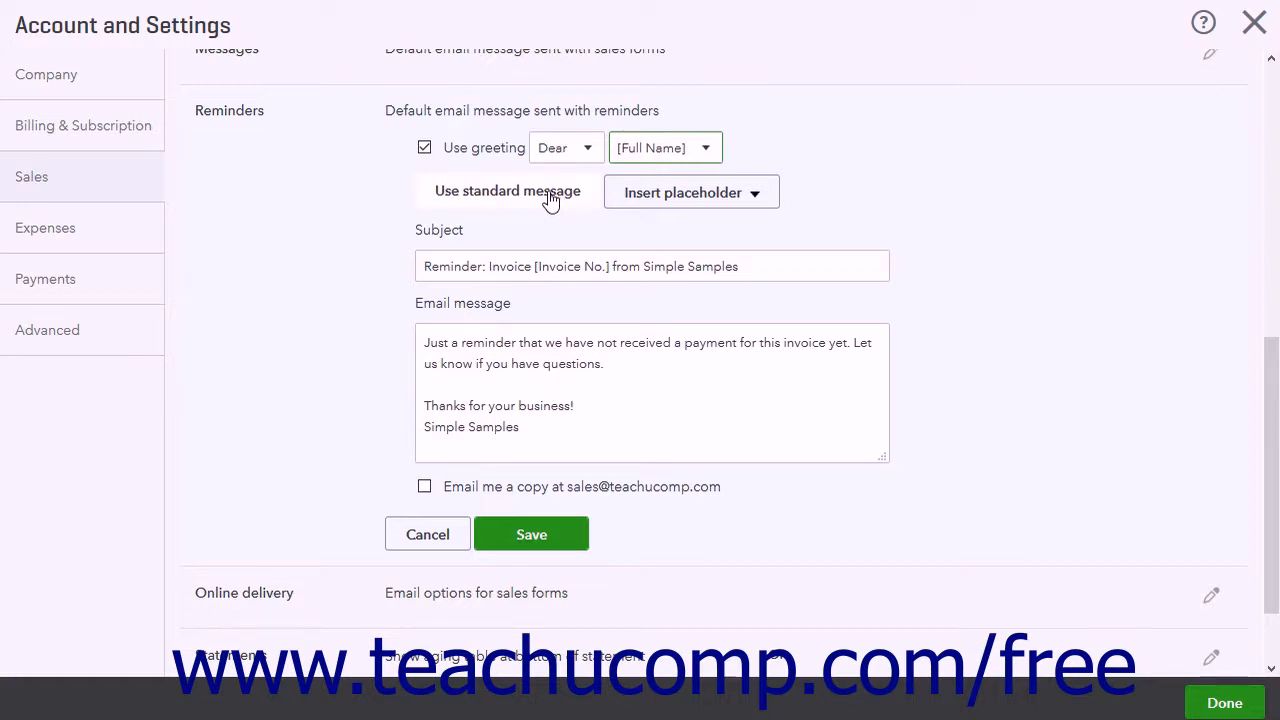
triple_click(585, 266)
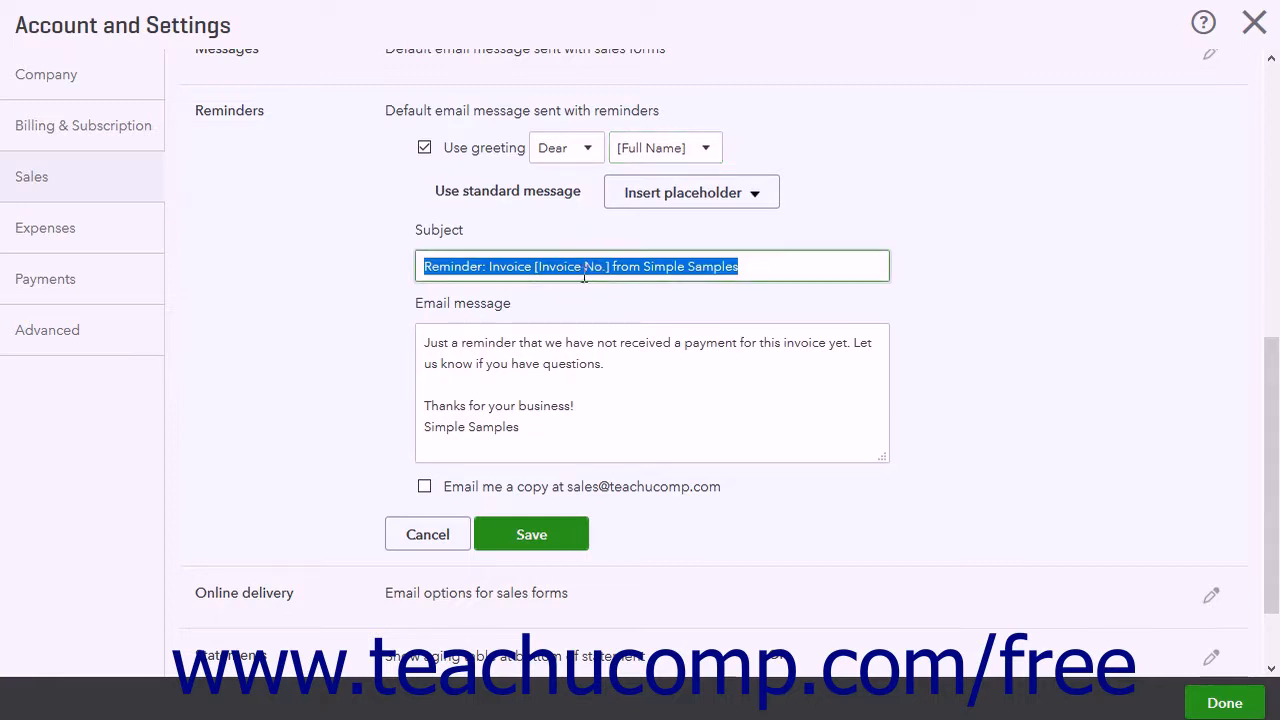
triple_click(548, 372)
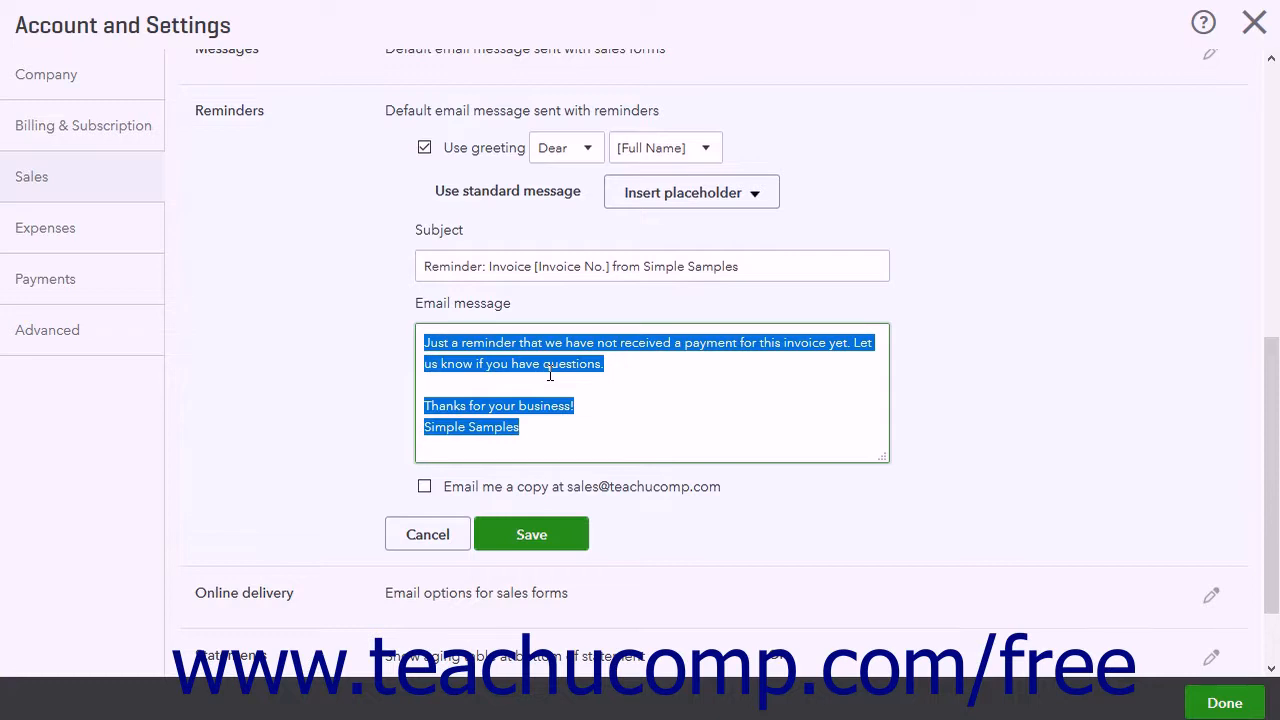
View the placeholders available for the reminder email and save the reminder settings with the existing options
left_click(755, 196)
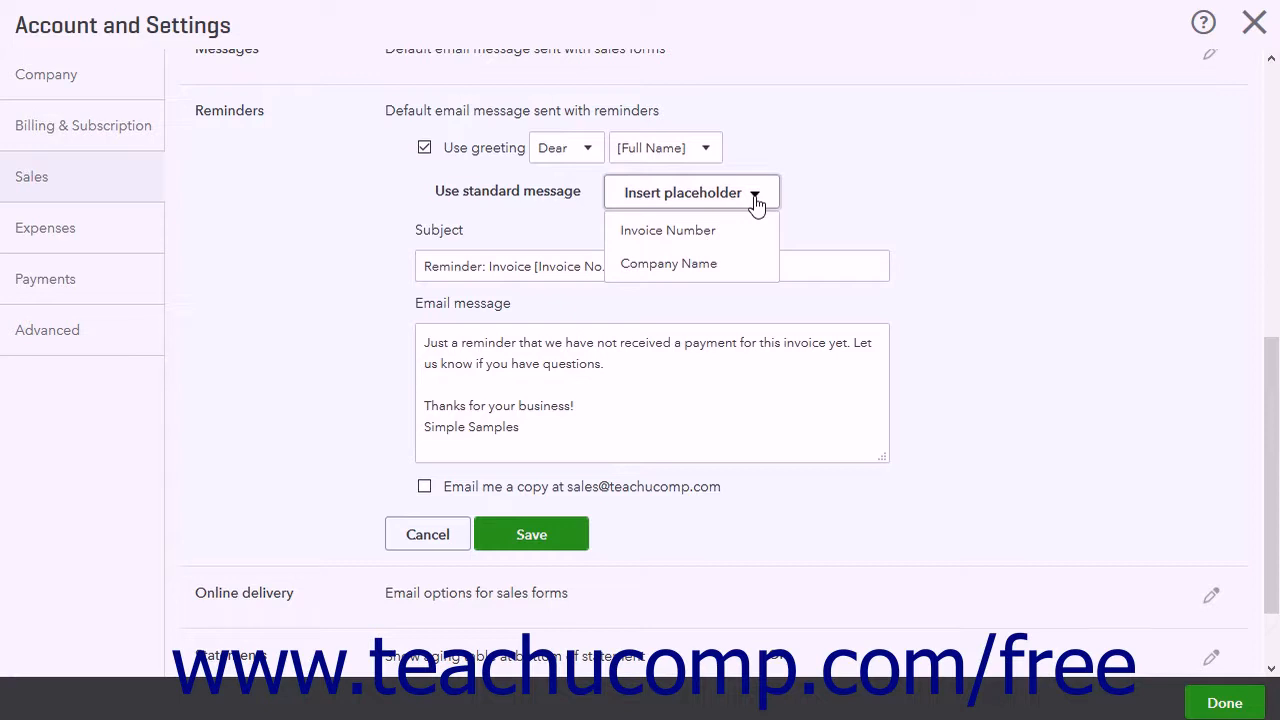
left_click(755, 198)
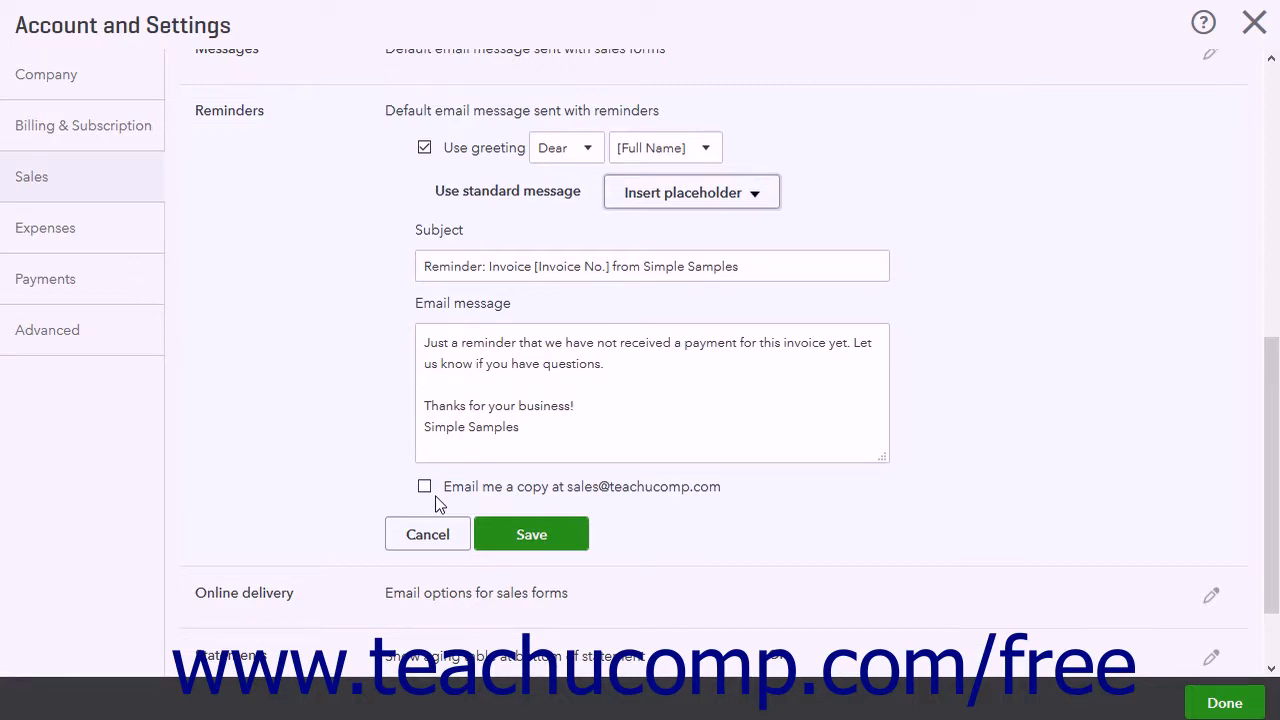
left_click(531, 536)
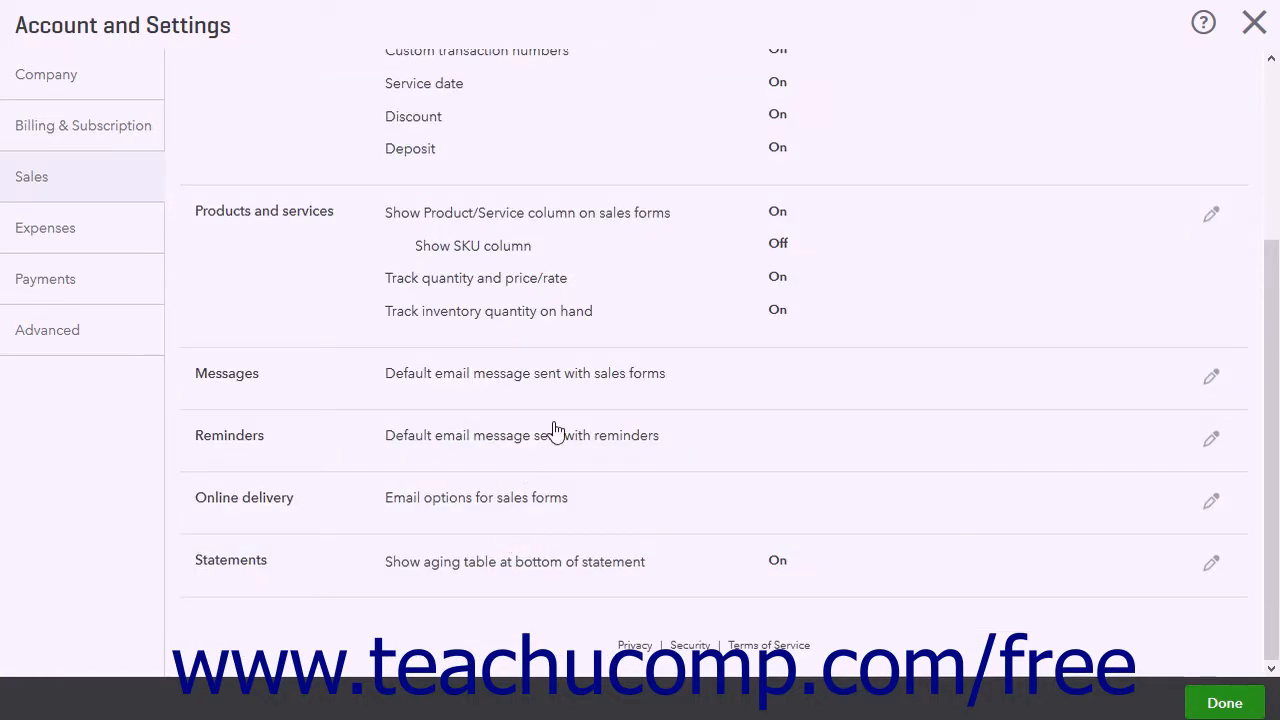
Open the online delivery settings, view the invoice email formats, and save with Online invoice kept as the format
left_click(347, 500)
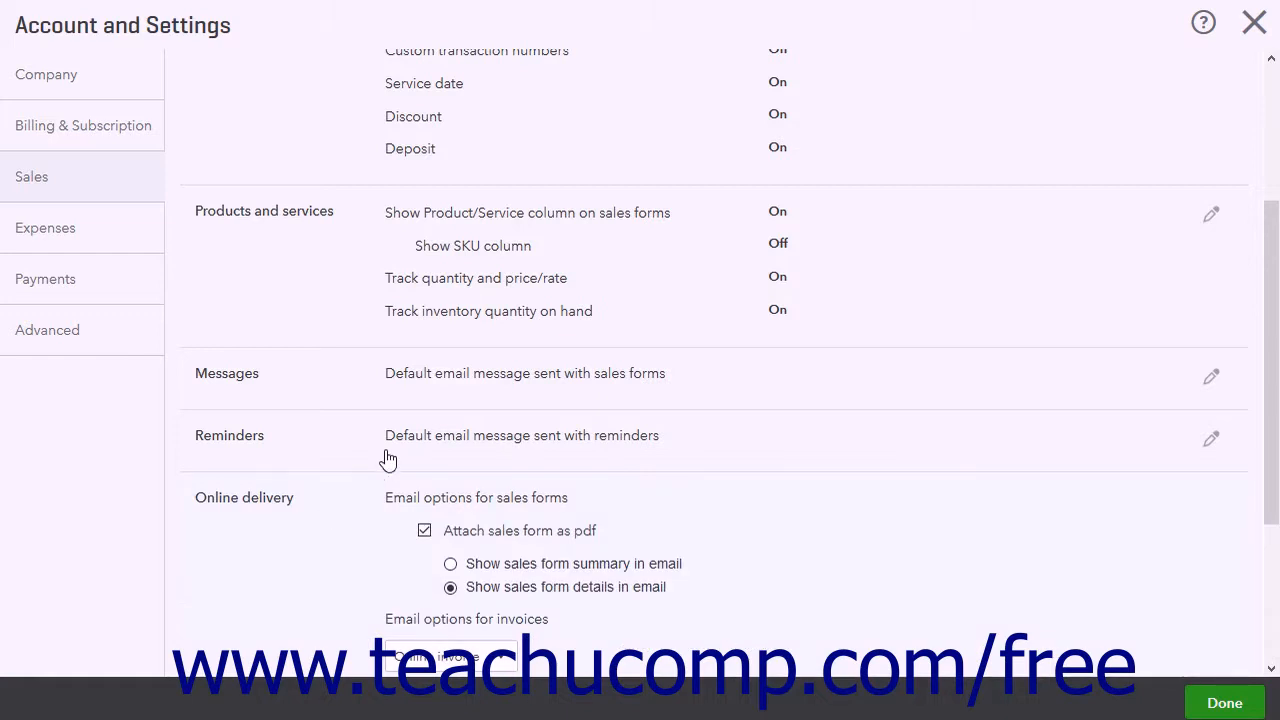
scroll(388, 457, "down", 2)
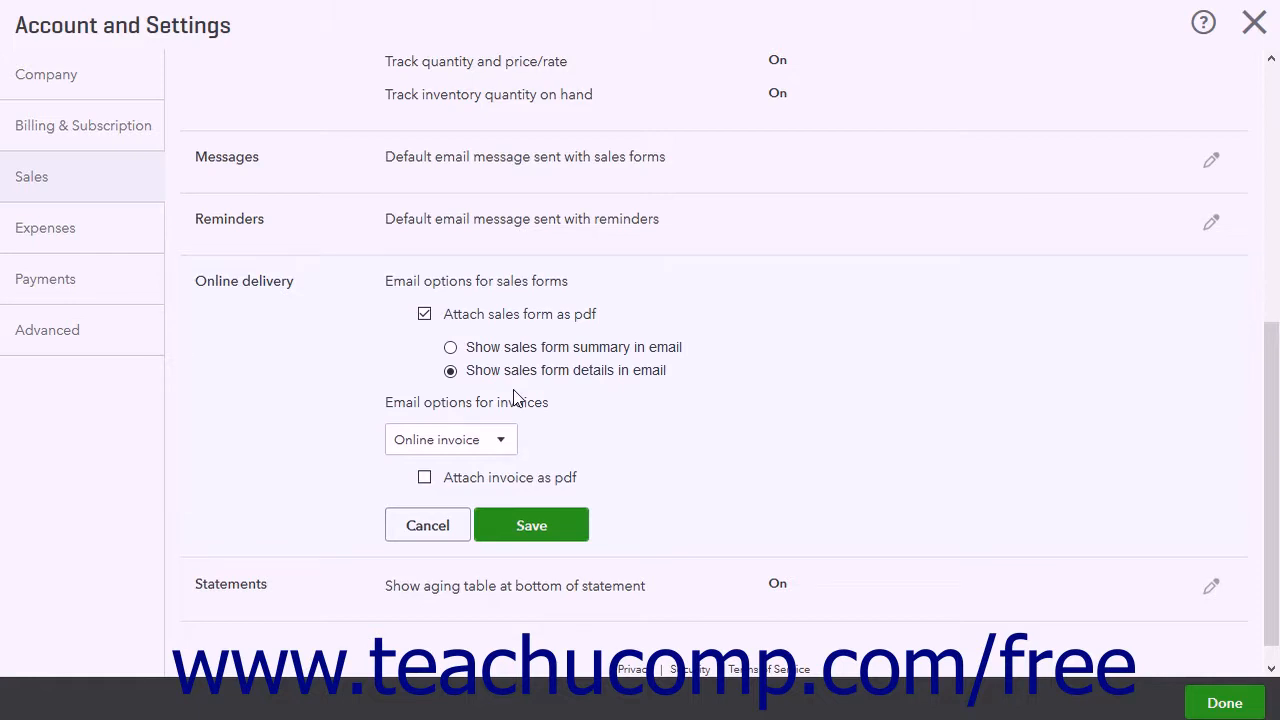
left_click(502, 446)
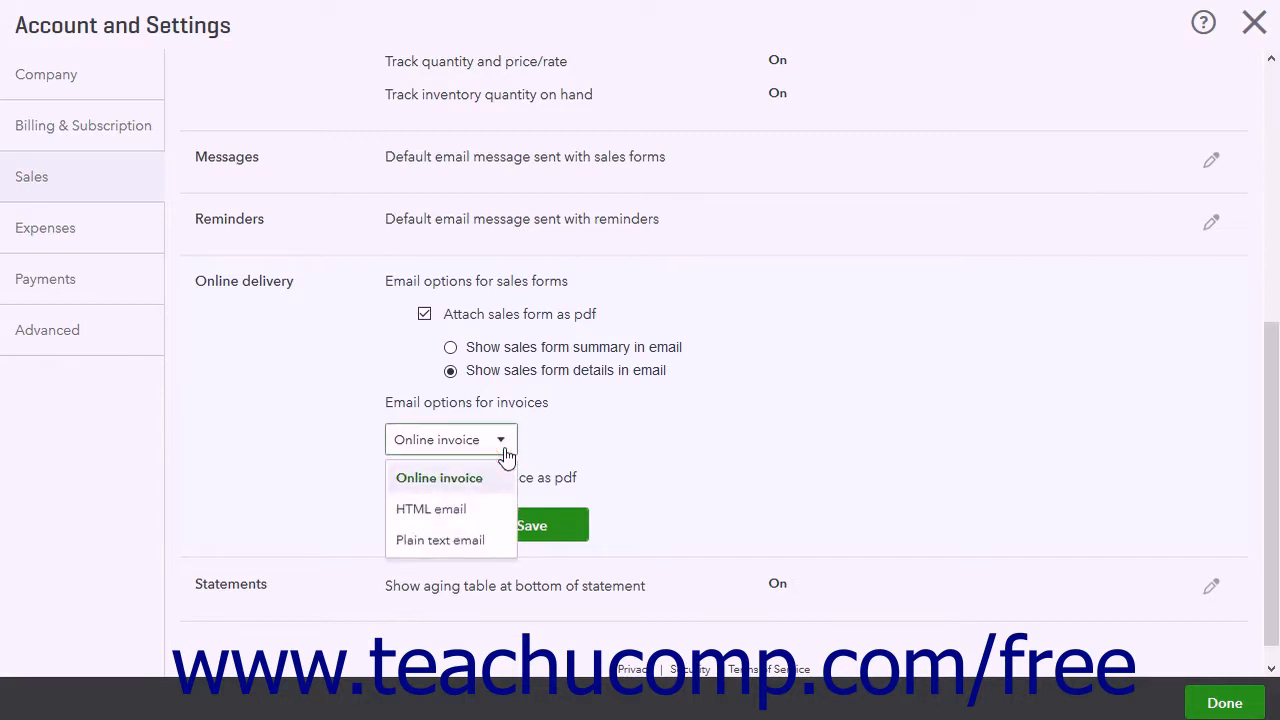
left_click(504, 450)
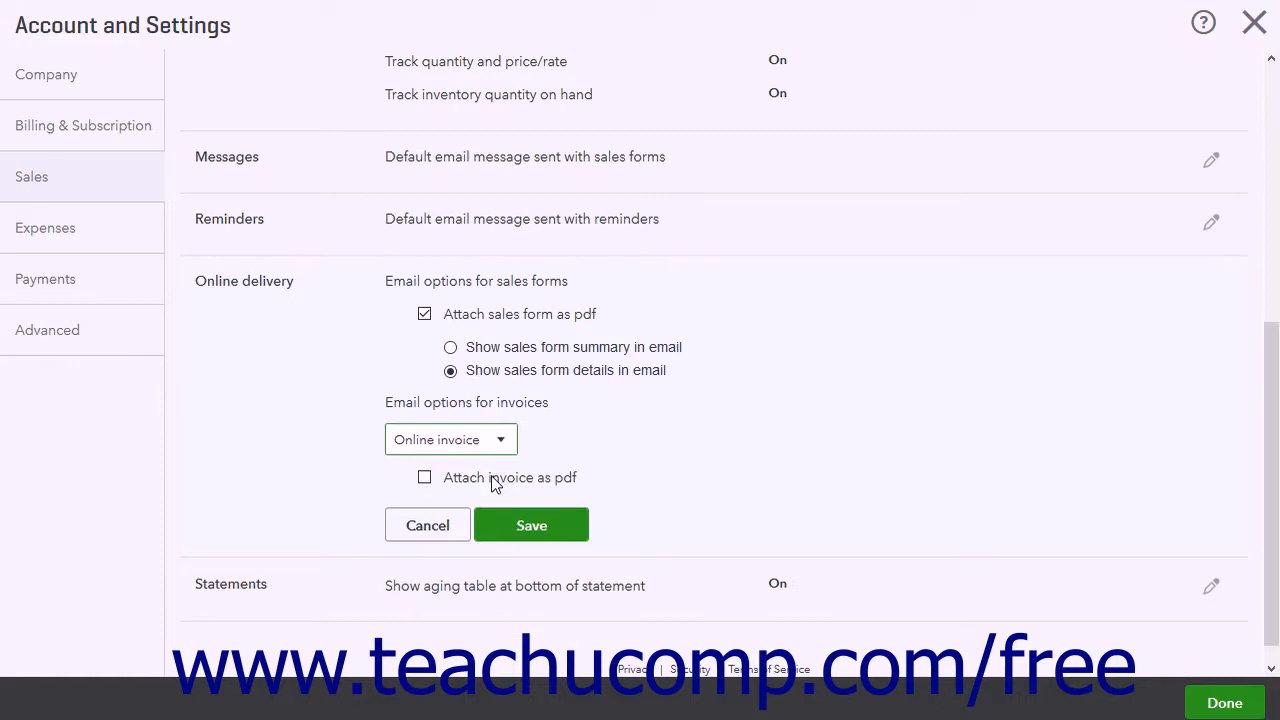
left_click(527, 530)
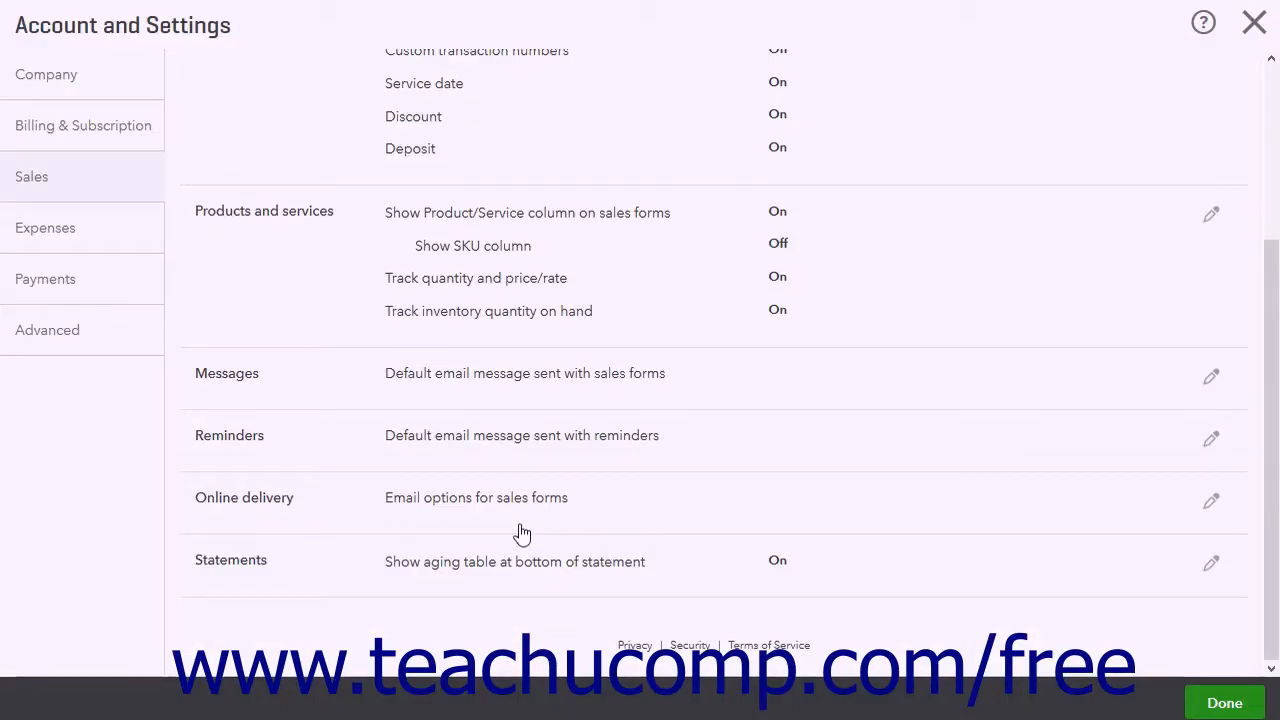
Set statements to list each transaction as a single line, keep the aging table shown, and save the statement settings
left_click(371, 589)
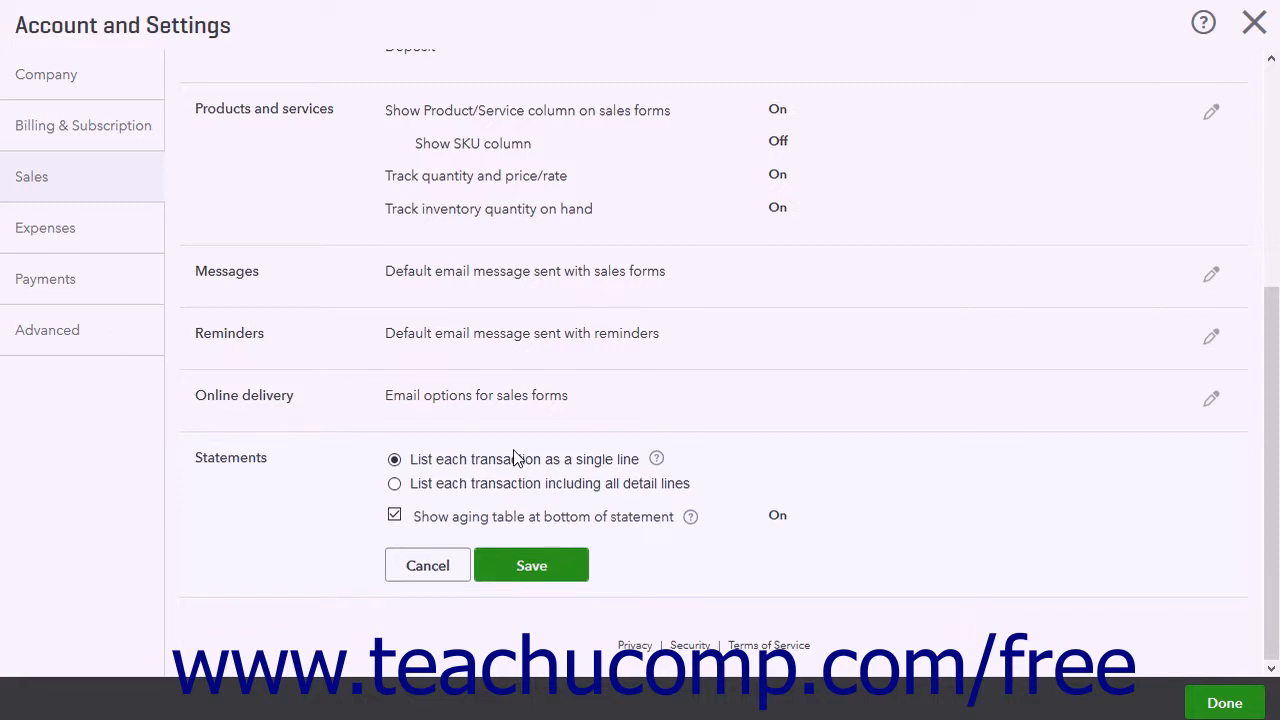
left_click(462, 495)
left_click(476, 459)
left_click(537, 566)
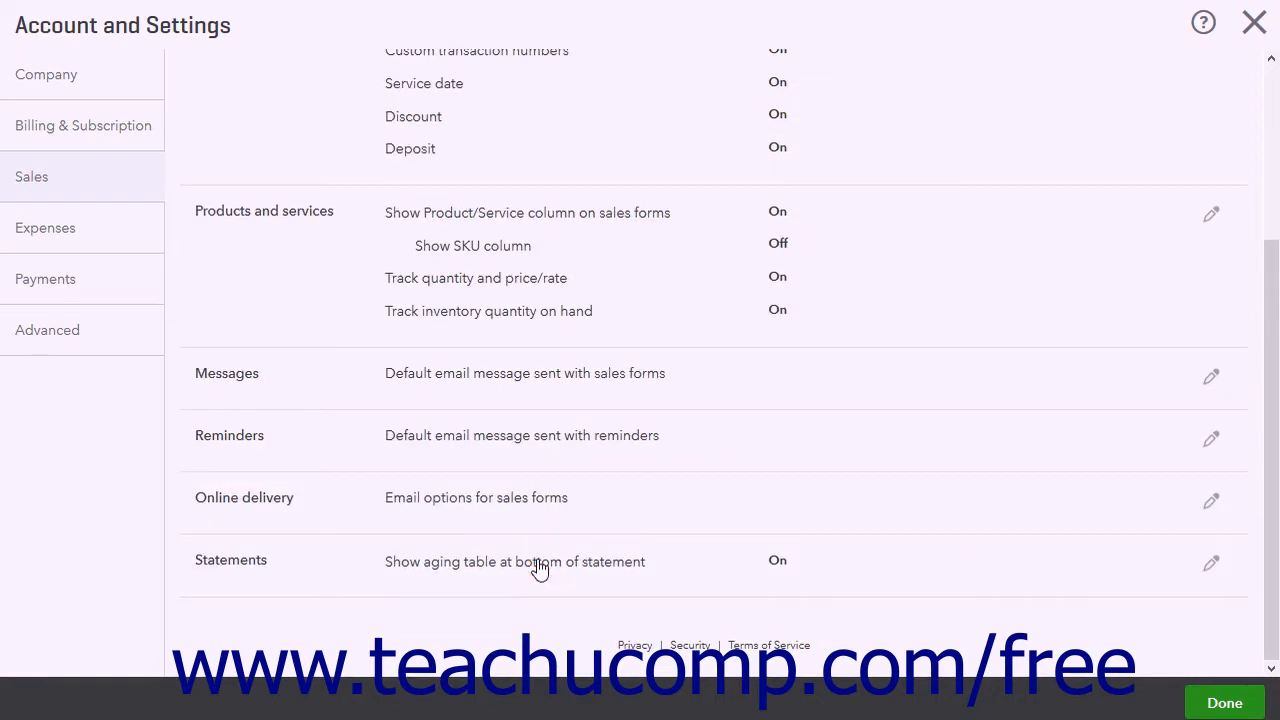